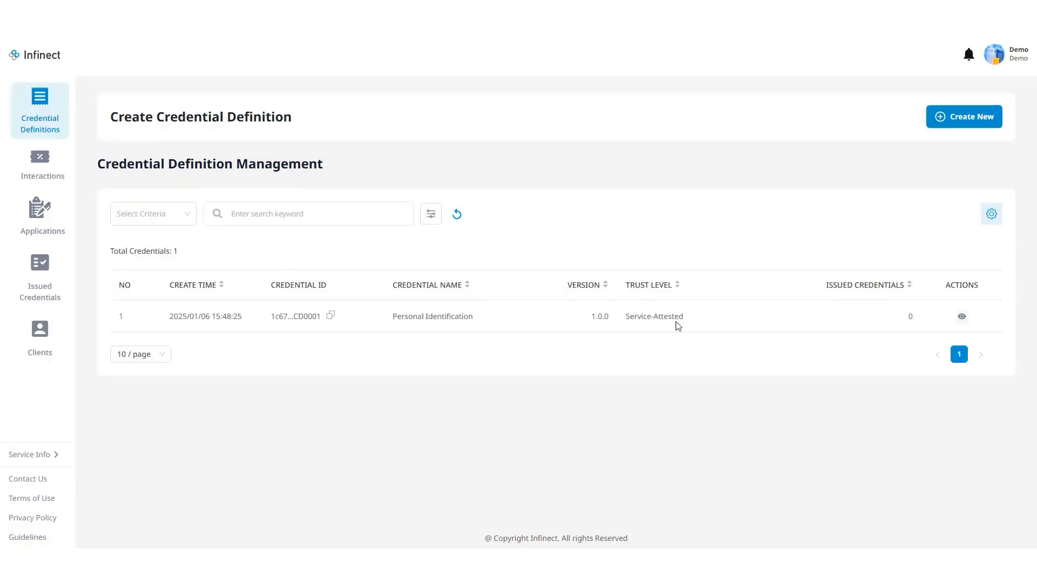
Review the settings and attributes of the Personal Identification credential definition, and return to the credential definition list.
{"action": "left_click", "coordinate": [964, 319]}
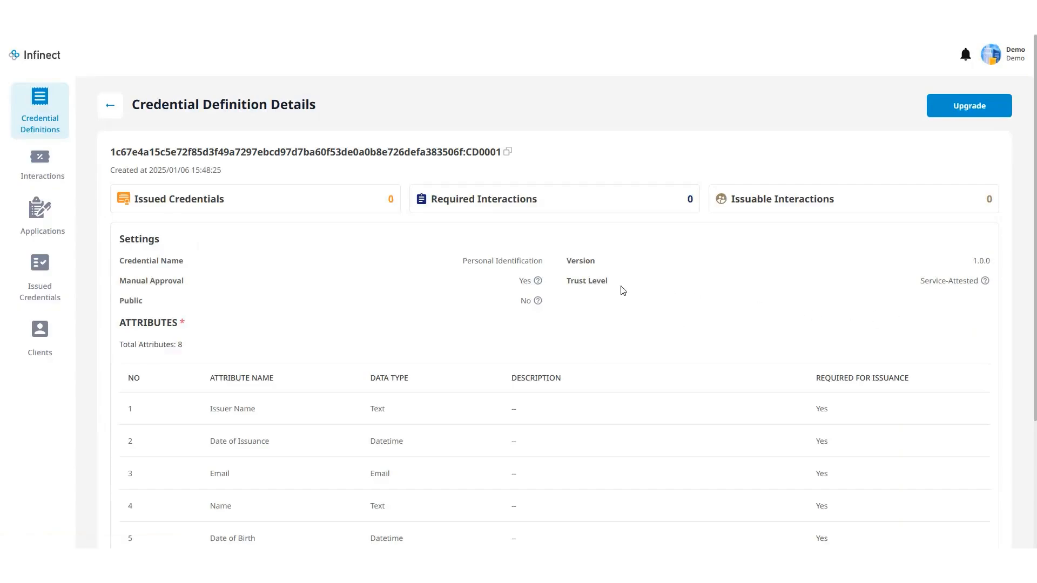
{"action": "scroll", "coordinate": [660, 311], "scroll_direction": "down", "scroll_amount": 3}
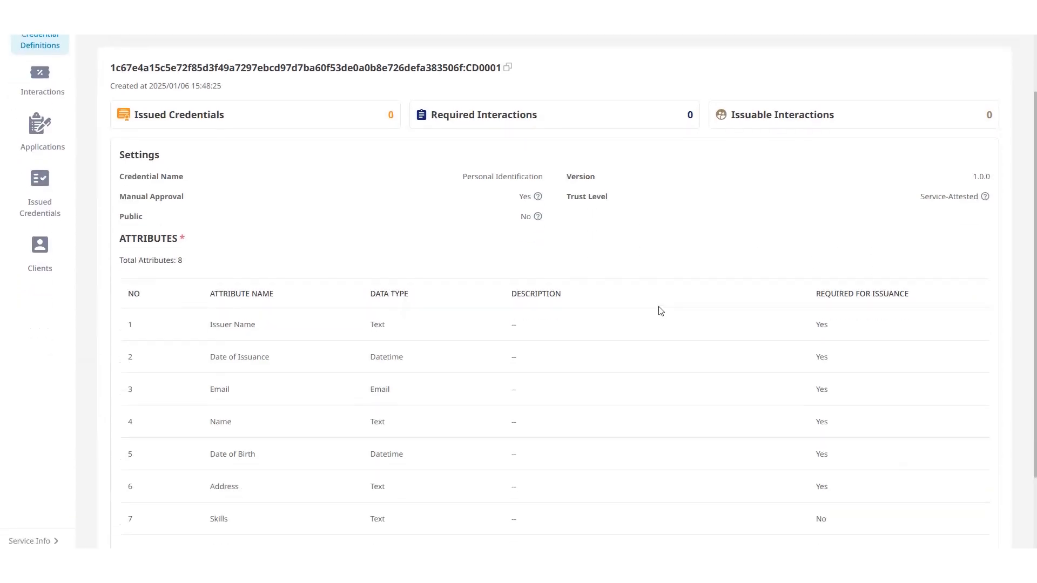
{"action": "scroll", "coordinate": [658, 311], "scroll_direction": "up", "scroll_amount": 3}
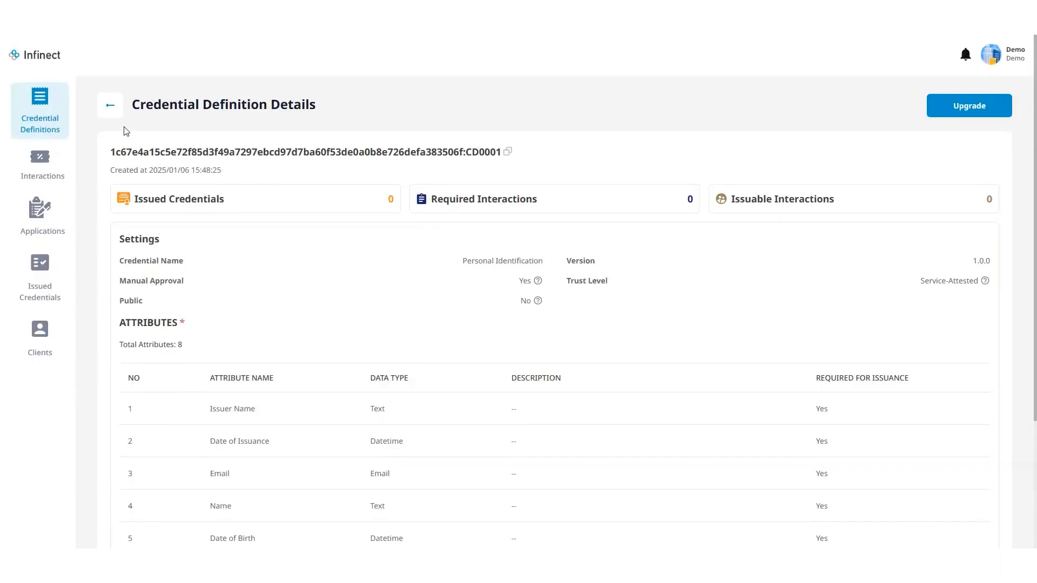
{"action": "left_click", "coordinate": [112, 114]}
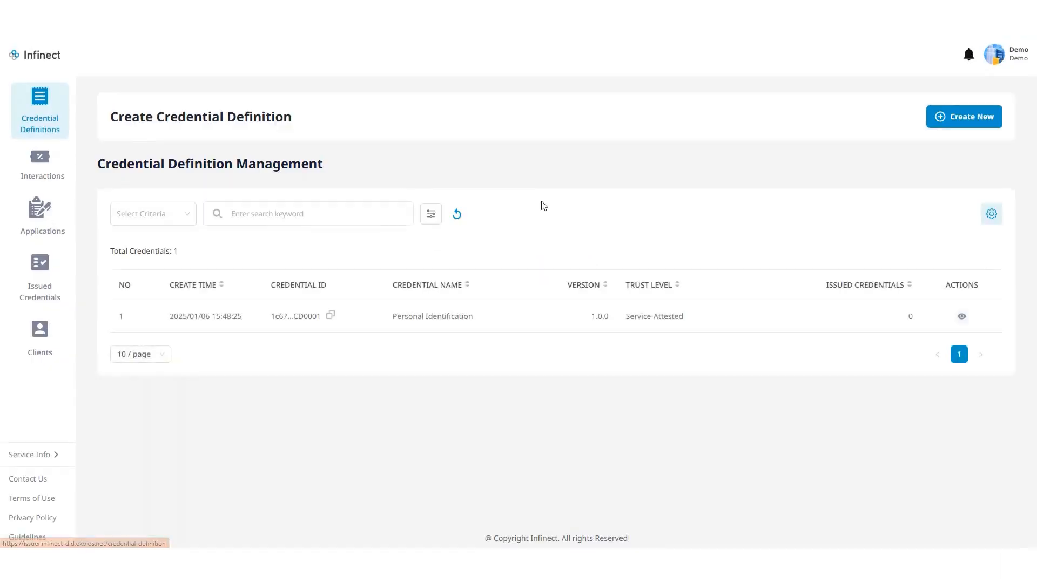
Start a new credential definition named Driver License with version 1.0.0.
{"action": "left_click", "coordinate": [965, 120]}
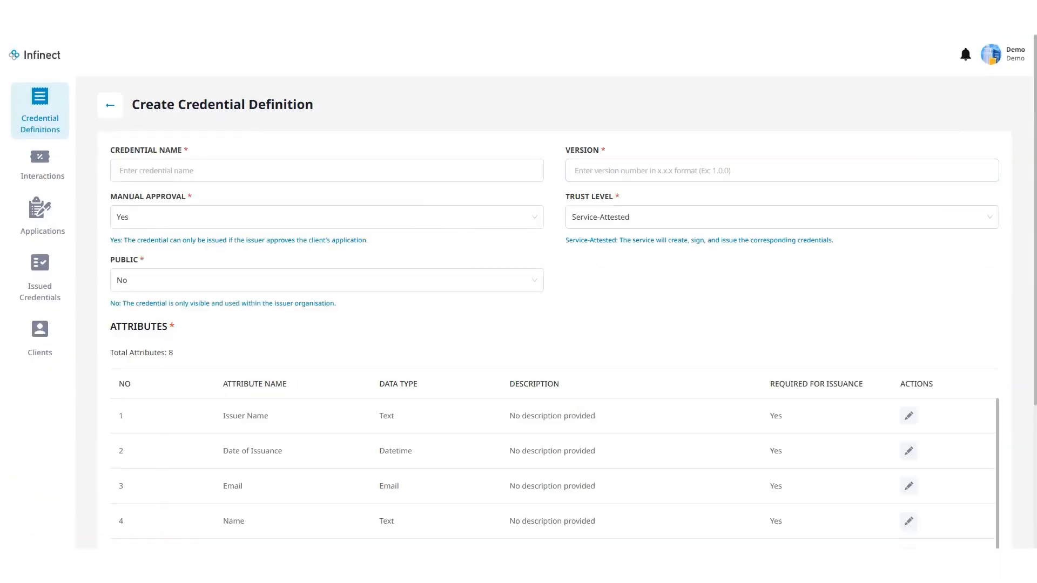
{"action": "left_click", "coordinate": [257, 171]}
{"action": "type", "text": "Driver License"}
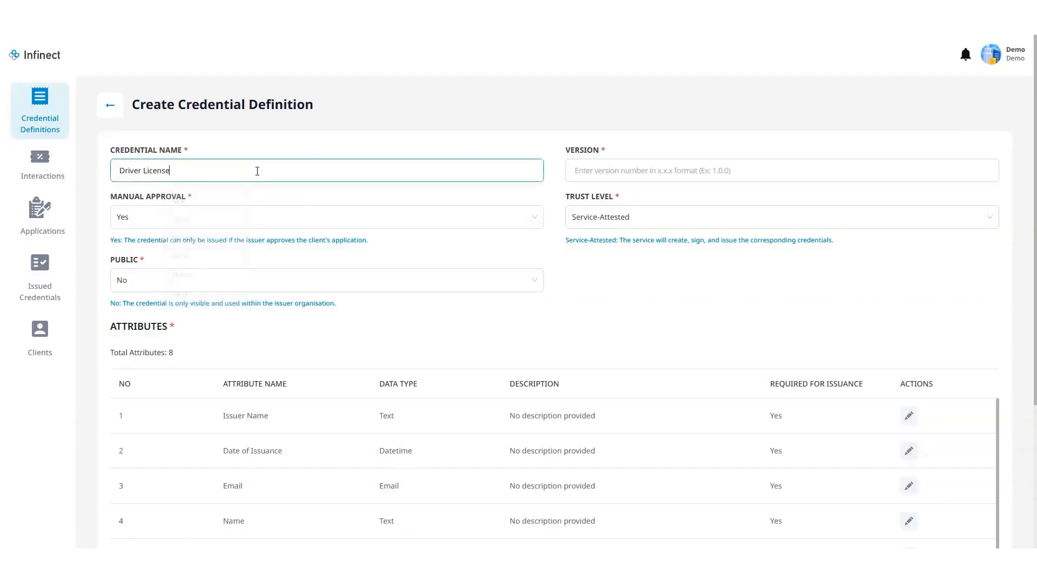
{"action": "left_click", "coordinate": [573, 170]}
{"action": "type", "text": "1.0.0"}
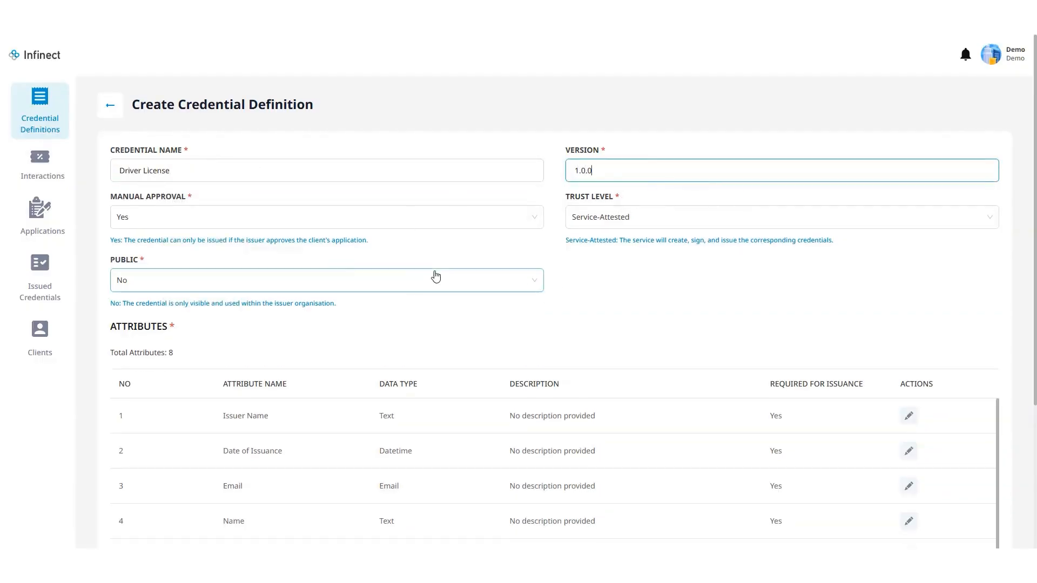
Set manual approval to No and create the Driver License credential definition.
{"action": "left_click", "coordinate": [257, 217]}
{"action": "left_click", "coordinate": [161, 259]}
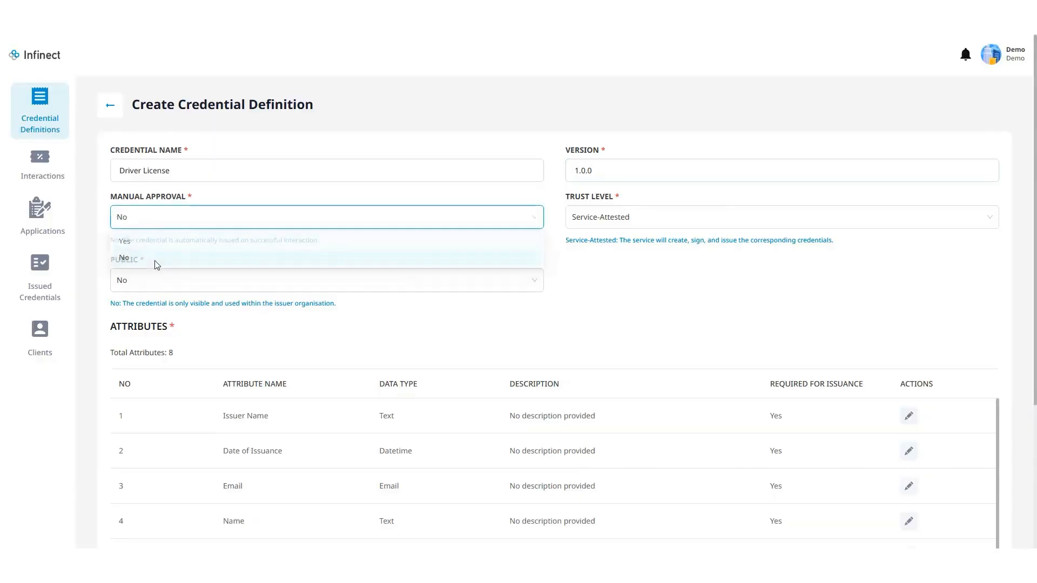
{"action": "scroll", "coordinate": [543, 272], "scroll_direction": "down", "scroll_amount": 4}
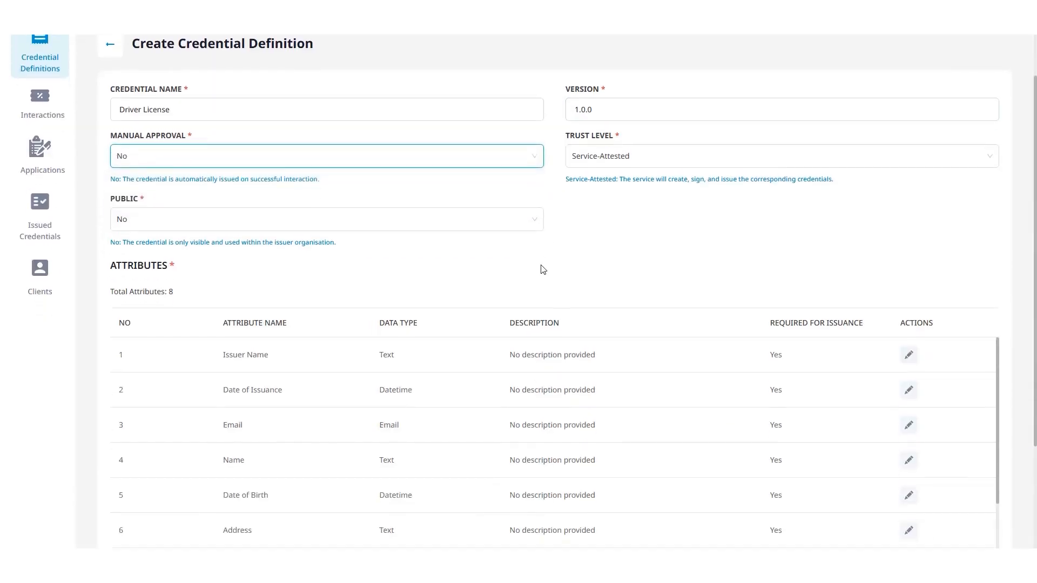
{"action": "left_click", "coordinate": [252, 459]}
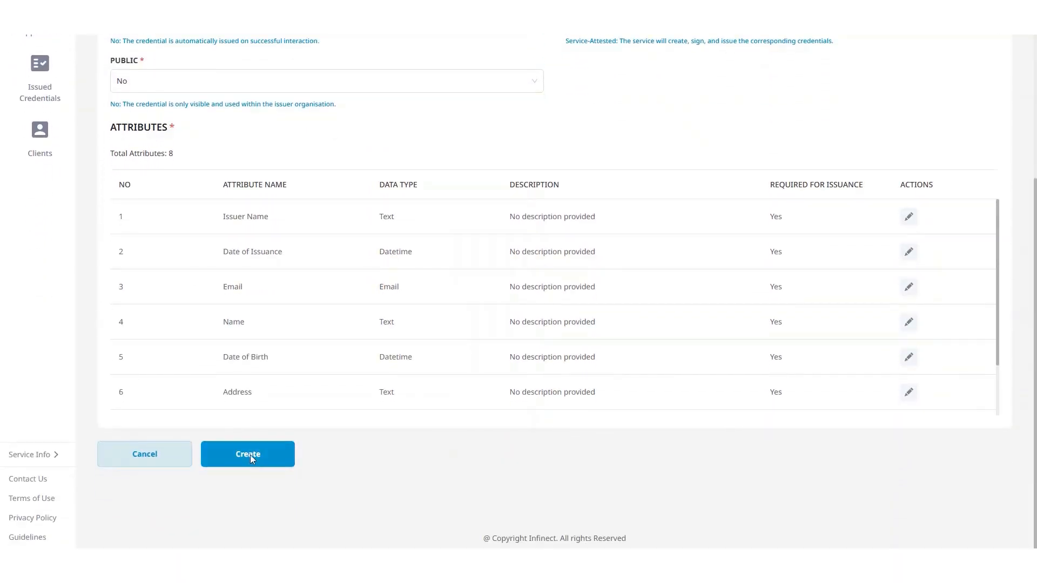
{"action": "left_click", "coordinate": [575, 249]}
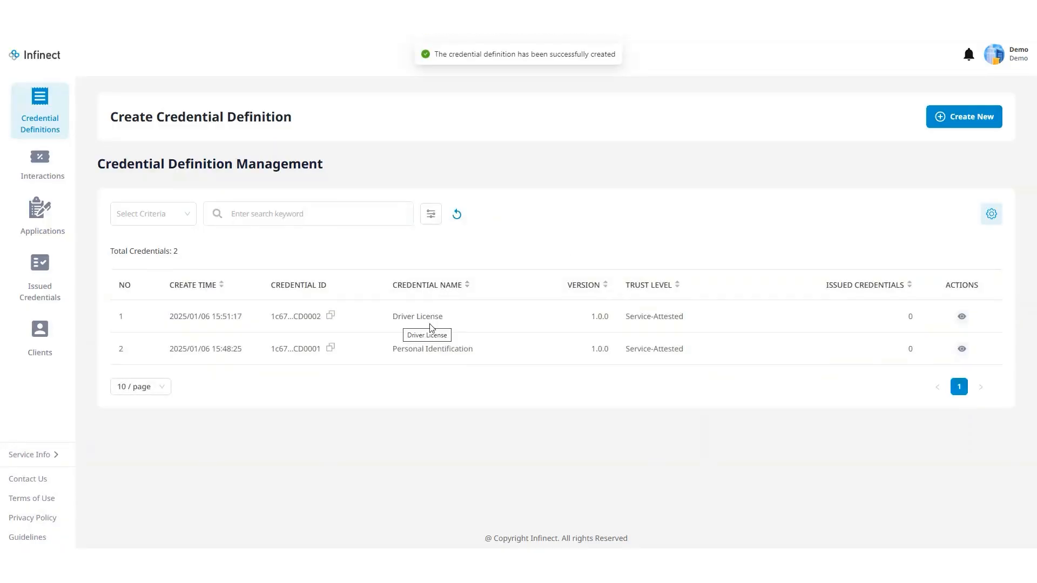
Start another credential definition named Toeic 500 with version 1.0.0.
{"action": "left_click", "coordinate": [940, 116]}
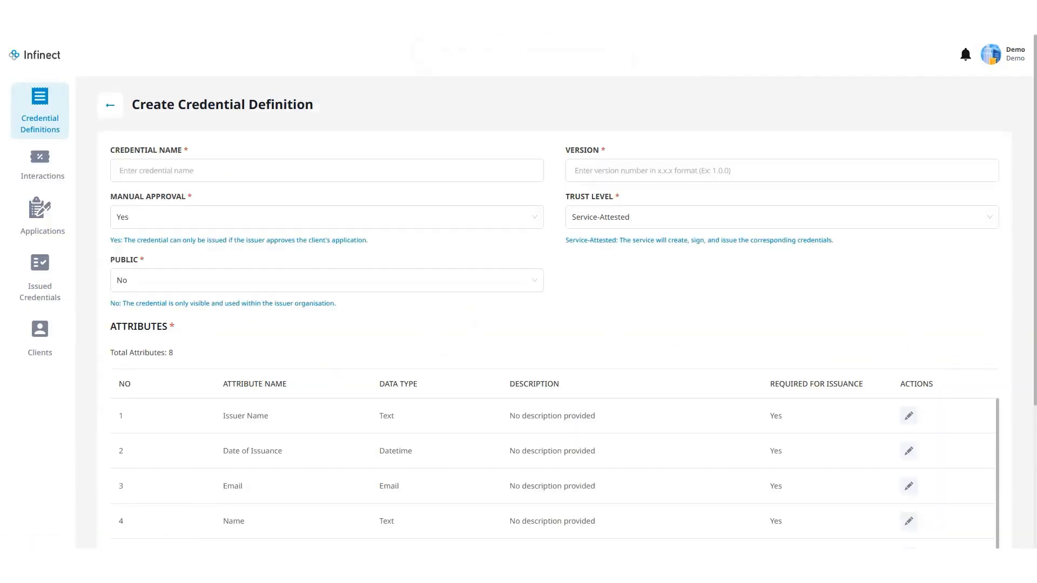
{"action": "left_click", "coordinate": [222, 169]}
{"action": "type", "text": "Toeic 500"}
{"action": "left_click", "coordinate": [633, 170]}
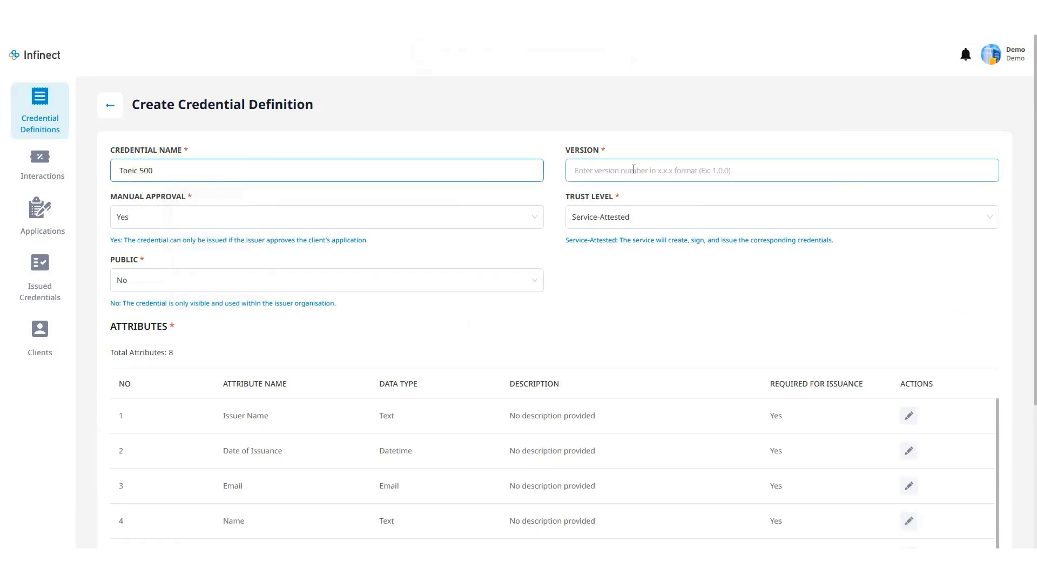
{"action": "type", "text": "1.0"}
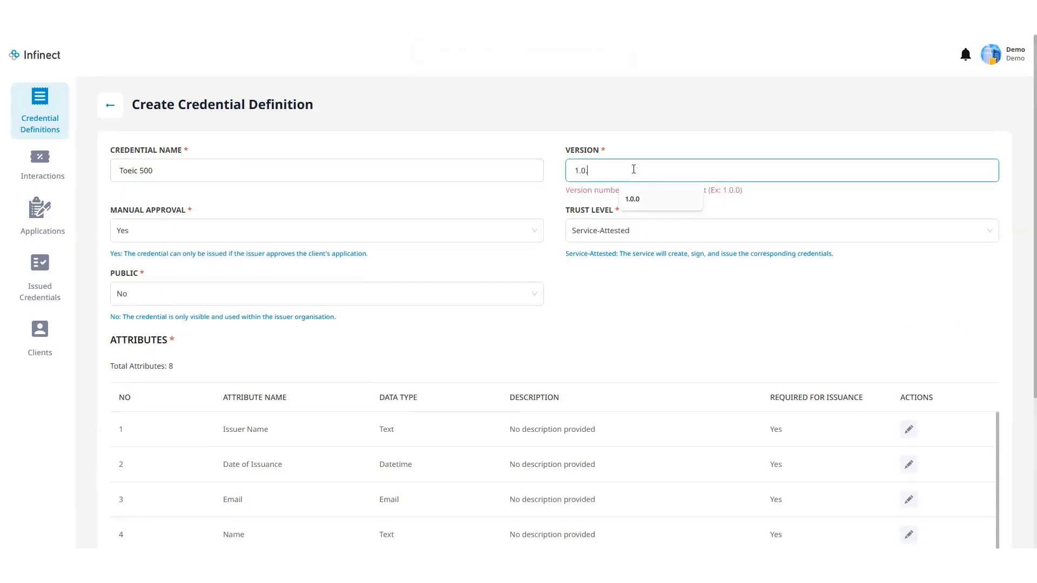
{"action": "type", "text": ".0"}
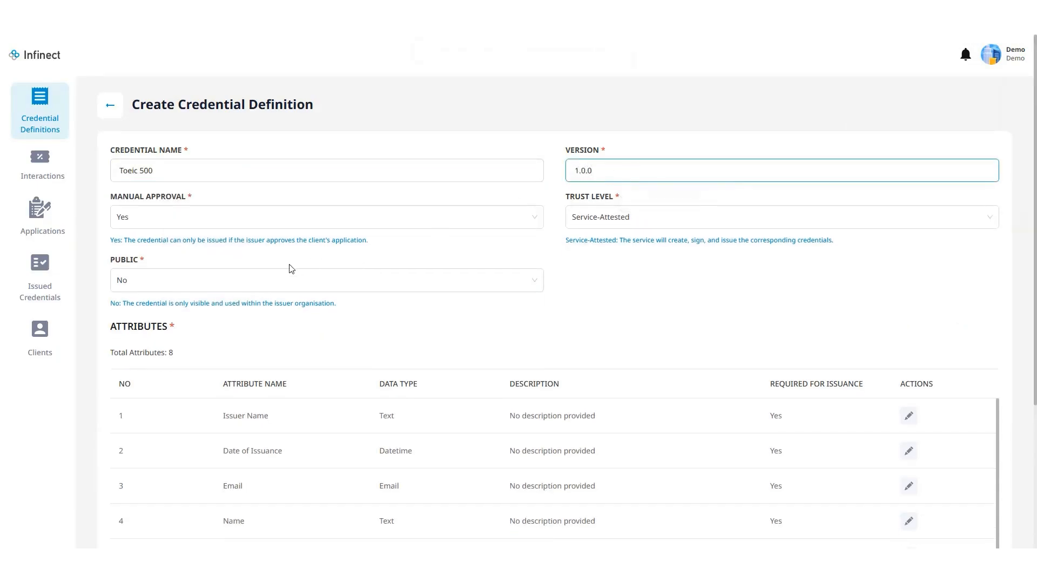
Turn manual approval to No for Toeic 500 and create the credential definition.
{"action": "left_click", "coordinate": [160, 285]}
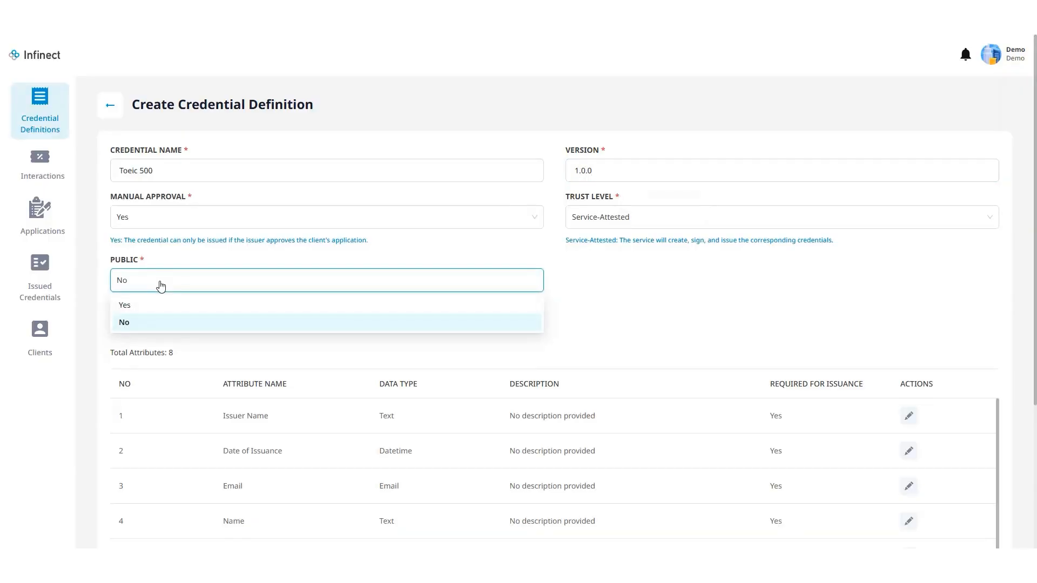
{"action": "left_click", "coordinate": [153, 223]}
{"action": "left_click", "coordinate": [145, 260]}
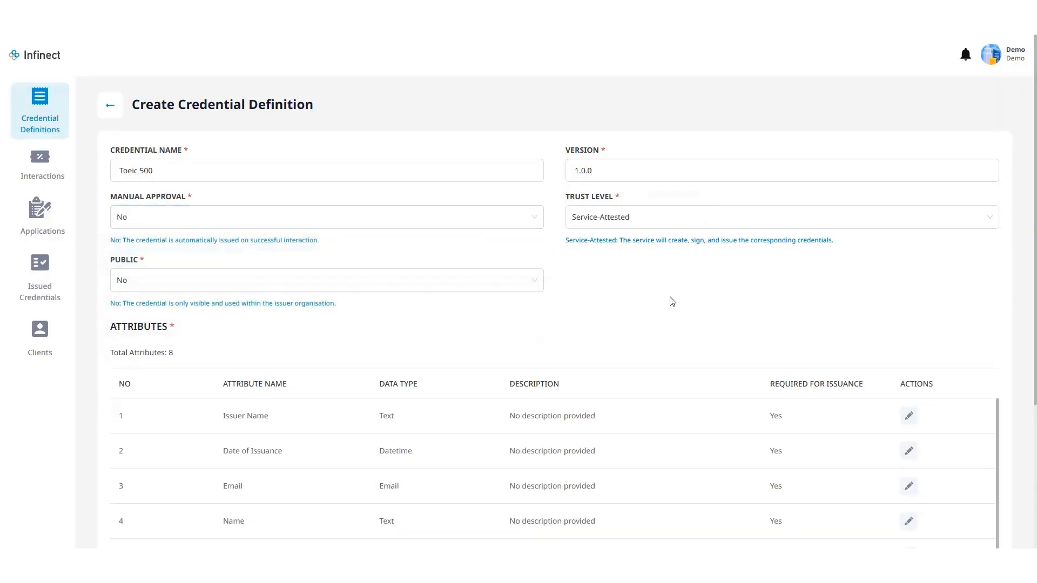
{"action": "scroll", "coordinate": [671, 301], "scroll_direction": "down", "scroll_amount": 4}
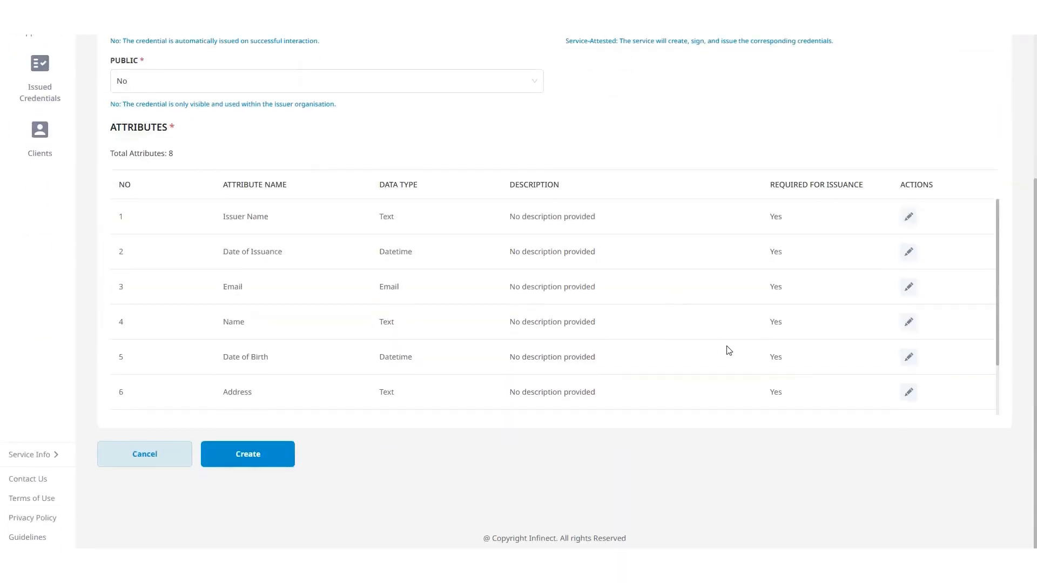
{"action": "scroll", "coordinate": [729, 351], "scroll_direction": "down", "scroll_amount": 2}
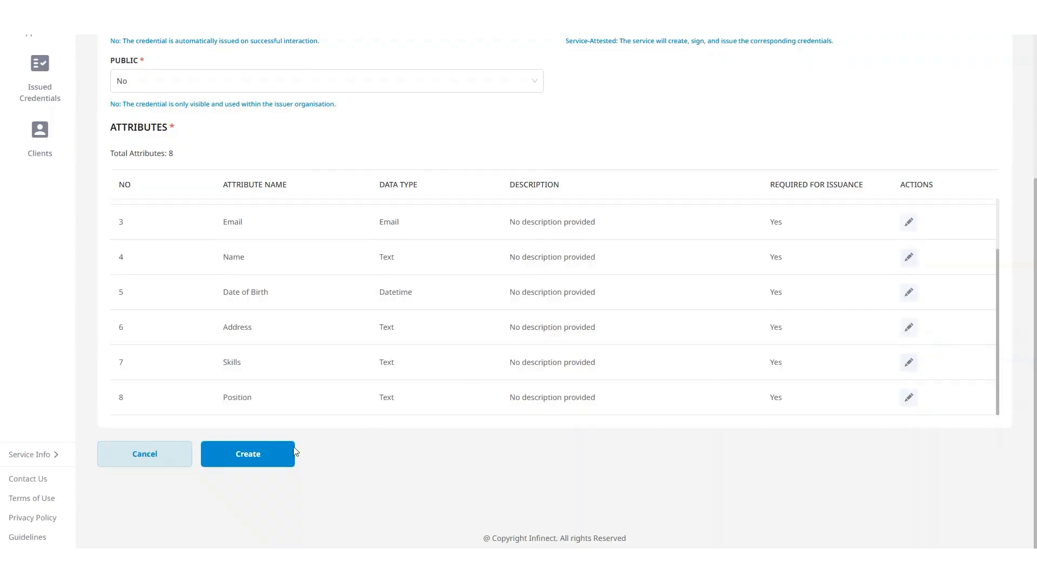
{"action": "left_click", "coordinate": [269, 455]}
{"action": "left_click", "coordinate": [591, 252]}
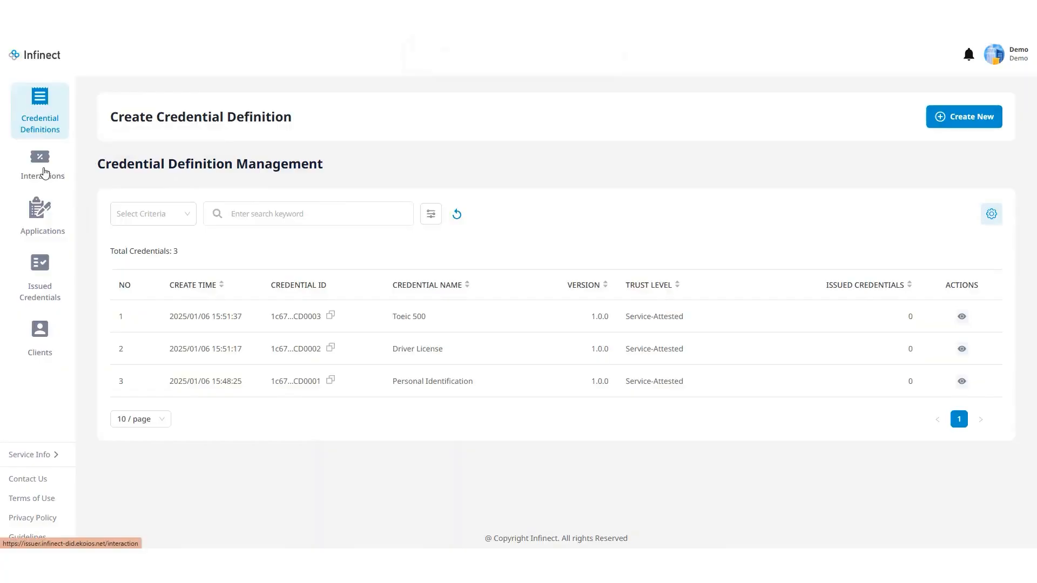
Start a new interaction named Personal Identification with the id-card.png logo and the description "Desscription Personal Identification", and proceed to its detailed settings.
{"action": "left_click", "coordinate": [45, 173]}
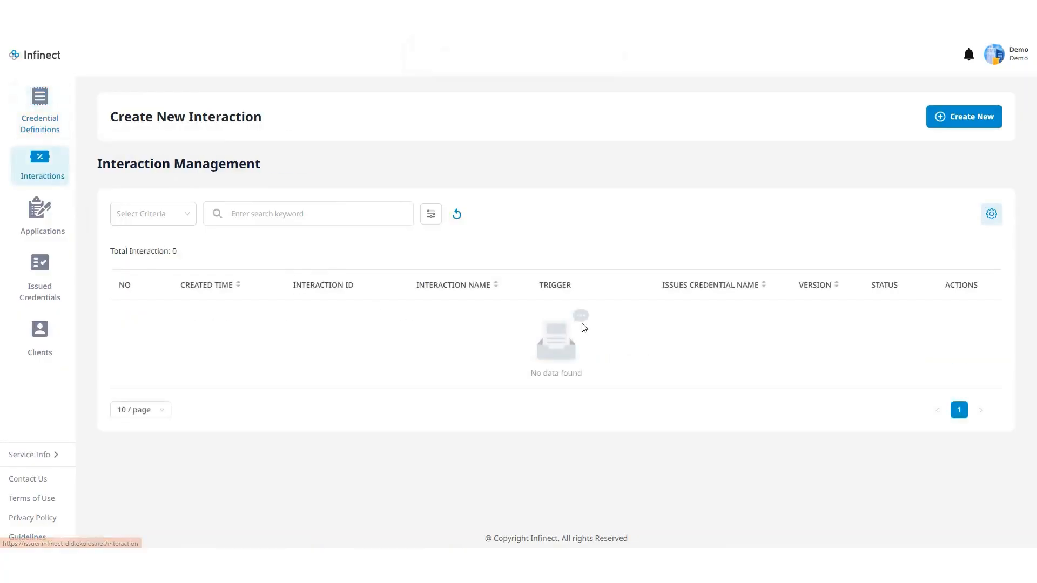
{"action": "left_click", "coordinate": [948, 123]}
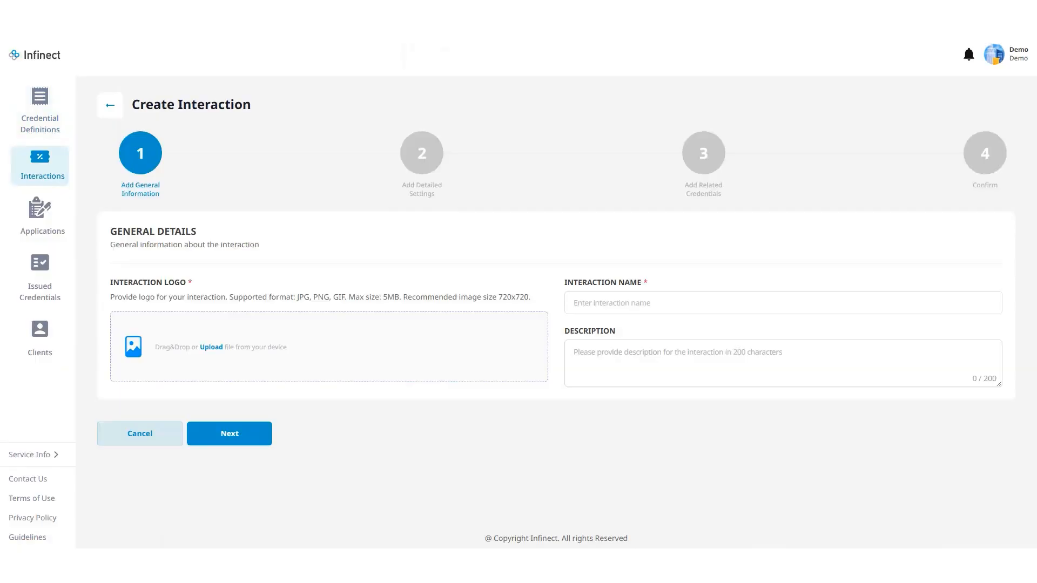
{"action": "left_click", "coordinate": [304, 324]}
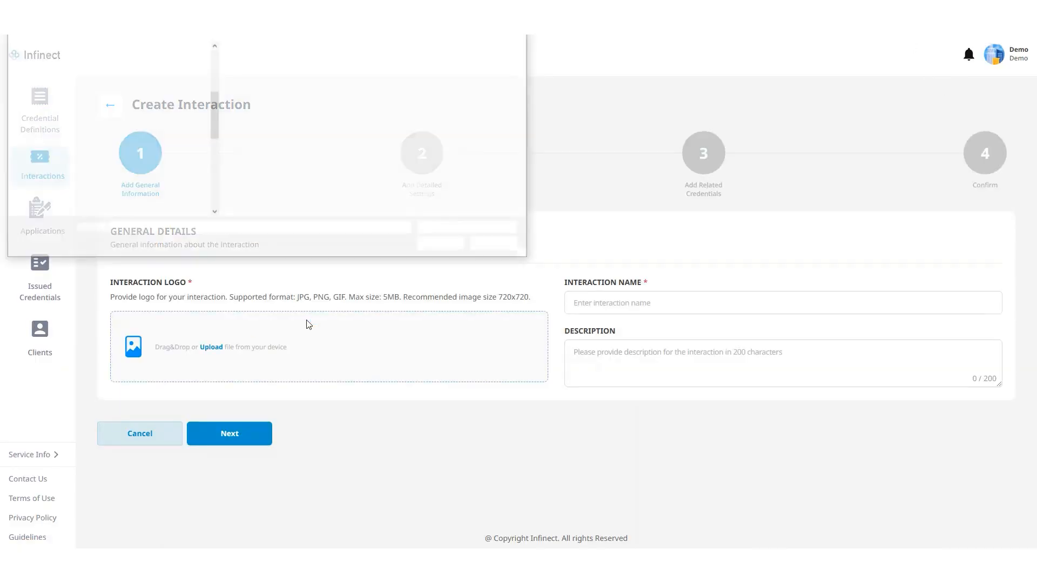
{"action": "double_click", "coordinate": [440, 97]}
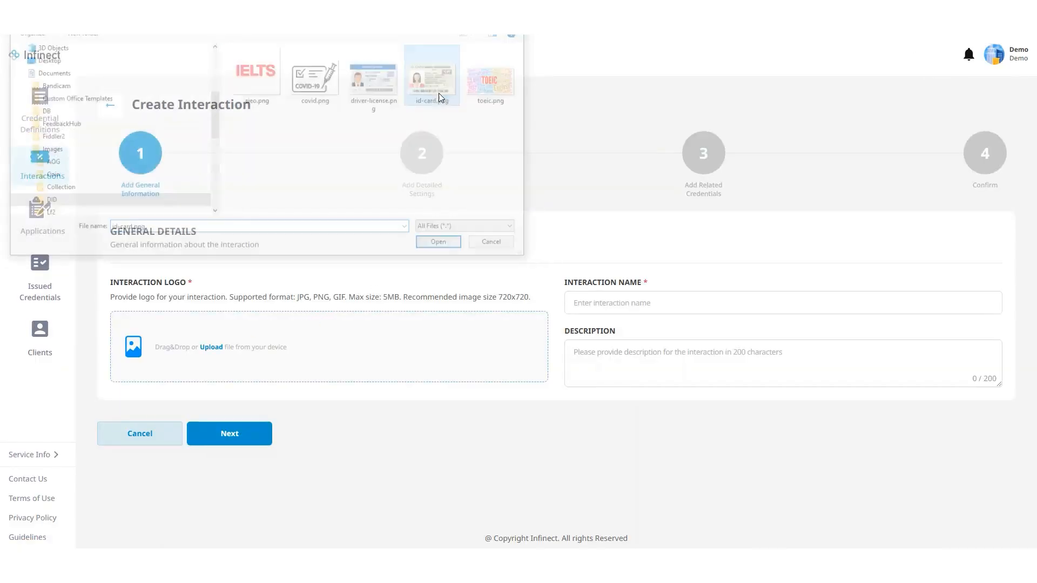
{"action": "left_click", "coordinate": [664, 300]}
{"action": "type", "text": "Personal Identification"}
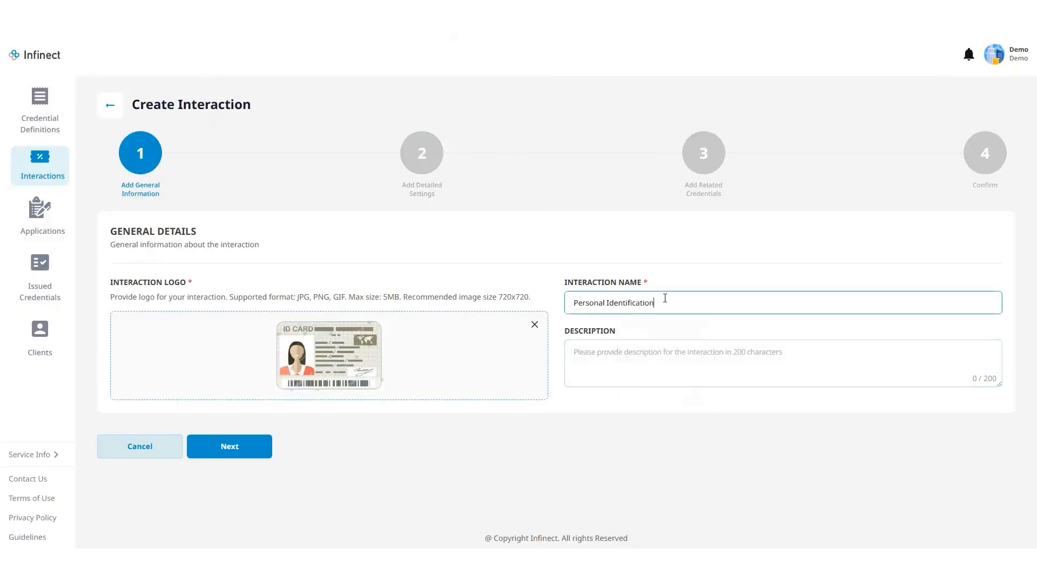
{"action": "left_click", "coordinate": [672, 352]}
{"action": "type", "text": "Desscription Personal Identification"}
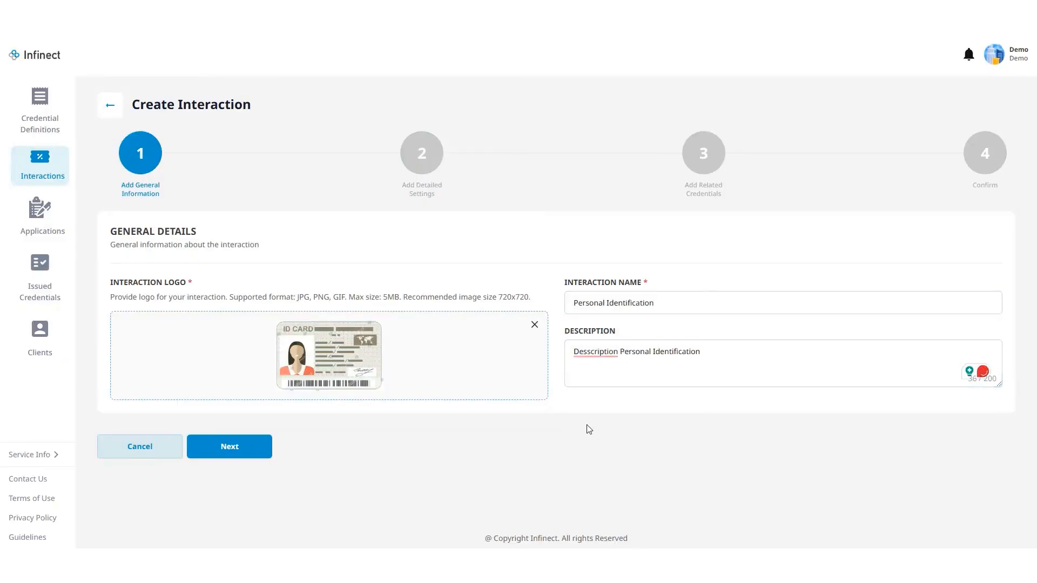
{"action": "left_click", "coordinate": [227, 452]}
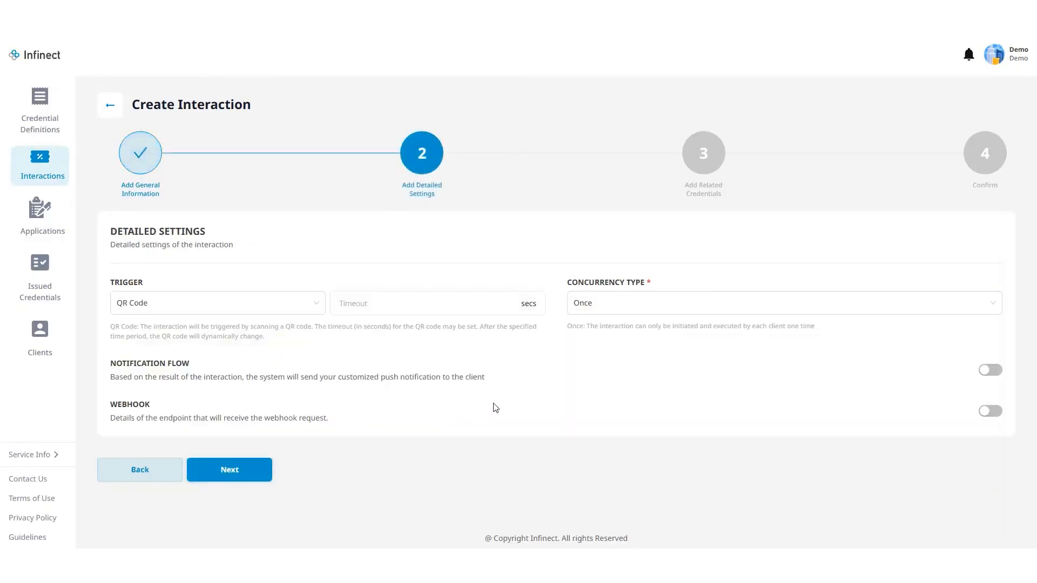
Set the interaction's trigger to Button and proceed to the related credentials.
{"action": "left_click", "coordinate": [237, 306]}
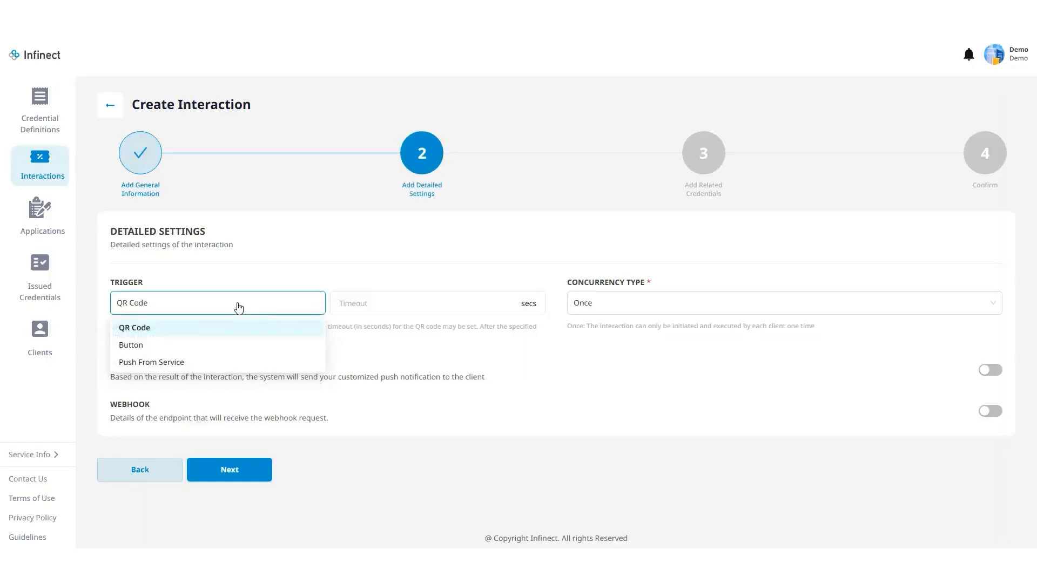
{"action": "left_click", "coordinate": [164, 350]}
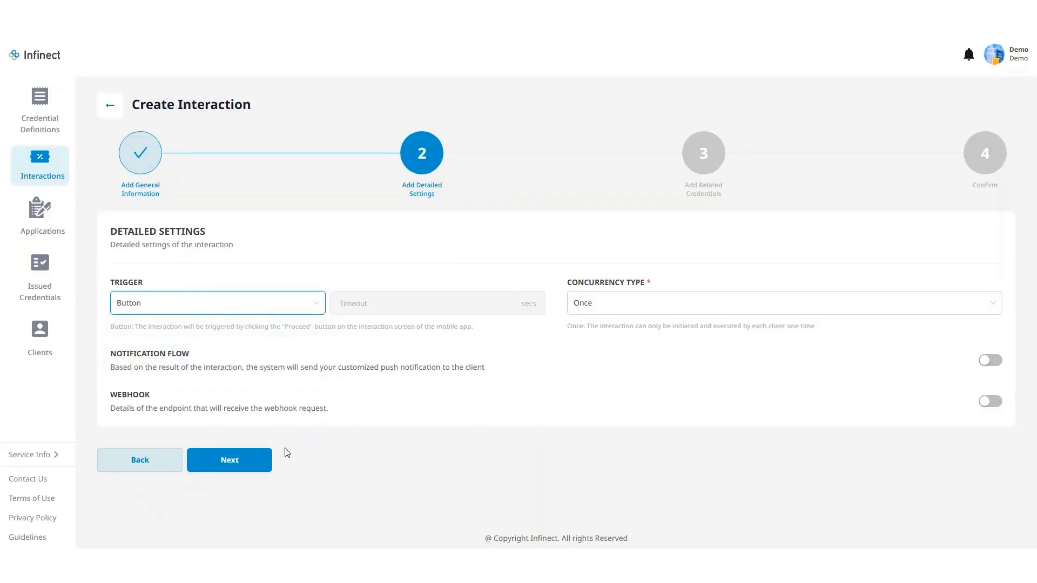
{"action": "left_click", "coordinate": [255, 464]}
Choose the Personal Identification credential, version 1.0.0, as the interaction's issued credential.
{"action": "scroll", "coordinate": [357, 377], "scroll_direction": "down", "scroll_amount": 3}
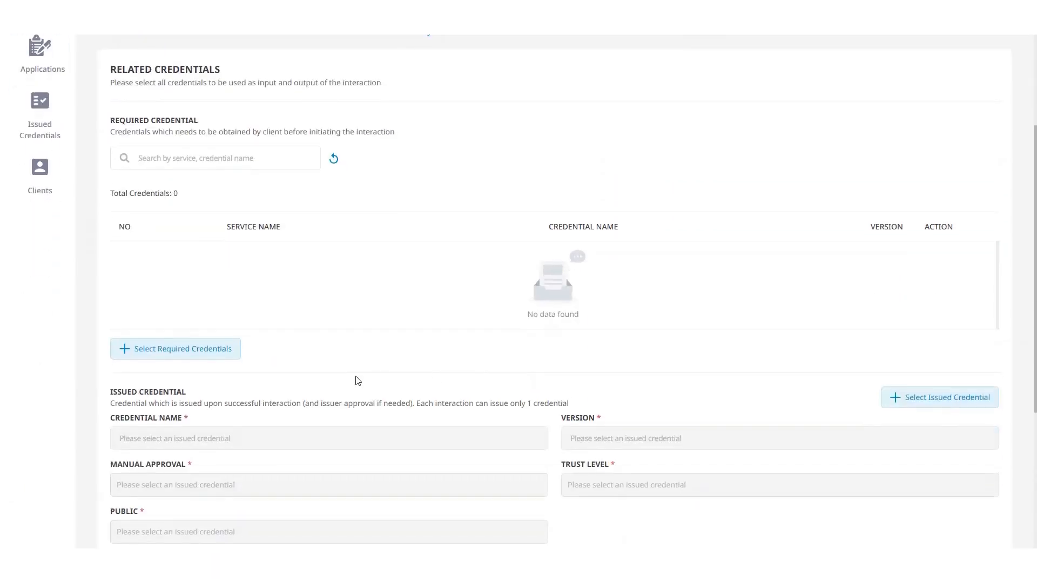
{"action": "left_click", "coordinate": [886, 397]}
{"action": "left_click", "coordinate": [301, 331]}
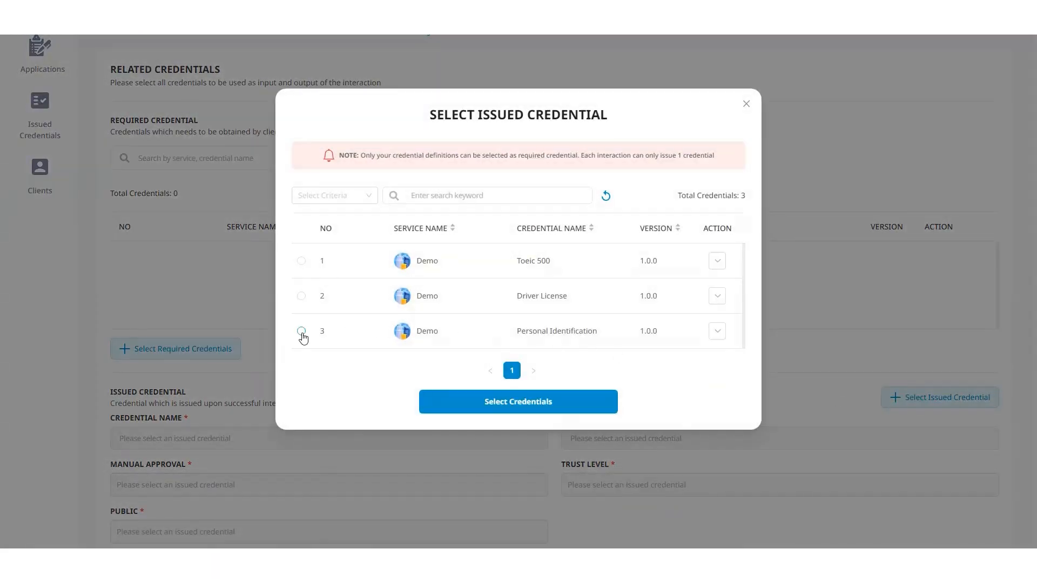
{"action": "left_click", "coordinate": [507, 407]}
Enter n/a as the constant value for both the Skills and Position attributes, and proceed to the confirmation stage.
{"action": "scroll", "coordinate": [516, 410], "scroll_direction": "down", "scroll_amount": 10}
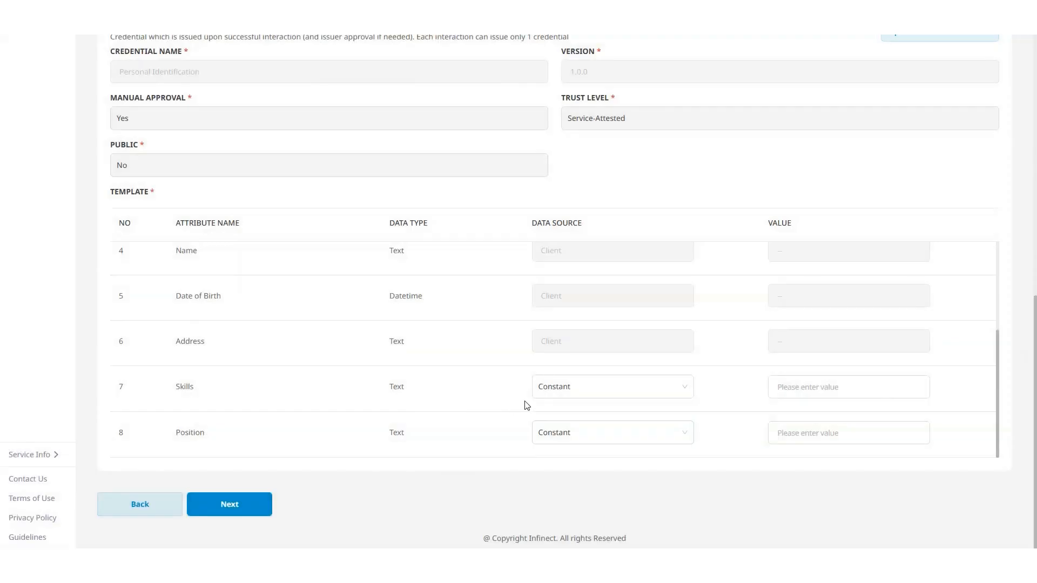
{"action": "left_click", "coordinate": [787, 396]}
{"action": "type", "text": "n/a"}
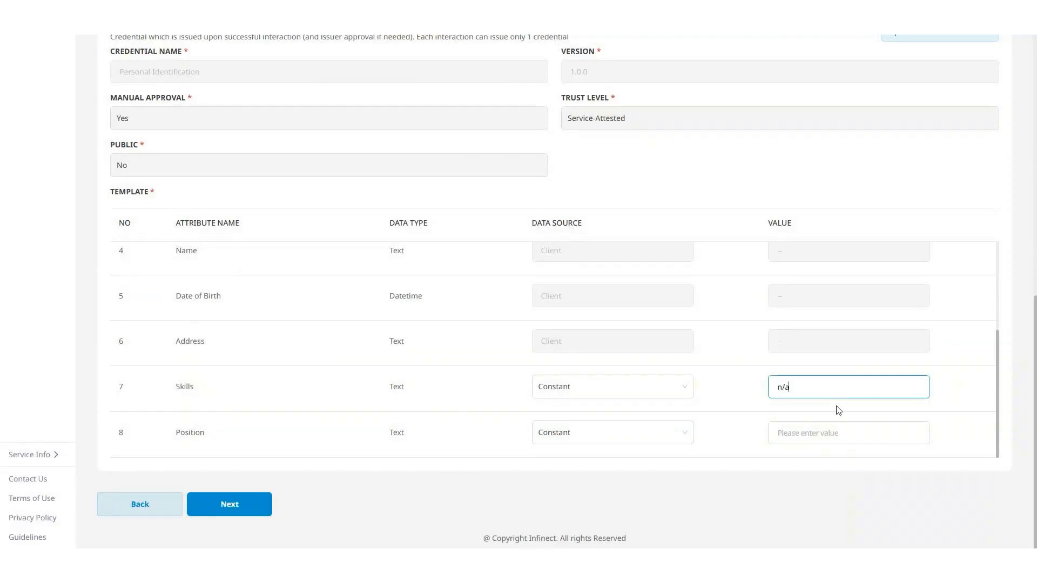
{"action": "left_click", "coordinate": [826, 432]}
{"action": "type", "text": "n/a"}
{"action": "left_click", "coordinate": [239, 512]}
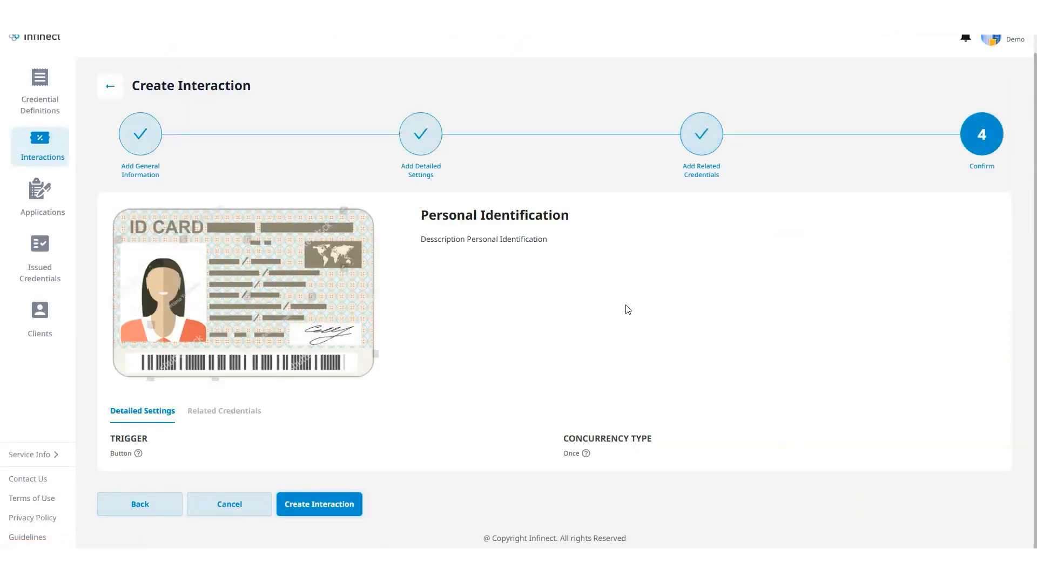
Review the related credentials of the Personal Identification interaction and create it, activated upon successful creation.
{"action": "left_click", "coordinate": [254, 412]}
{"action": "scroll", "coordinate": [342, 398], "scroll_direction": "down", "scroll_amount": 9}
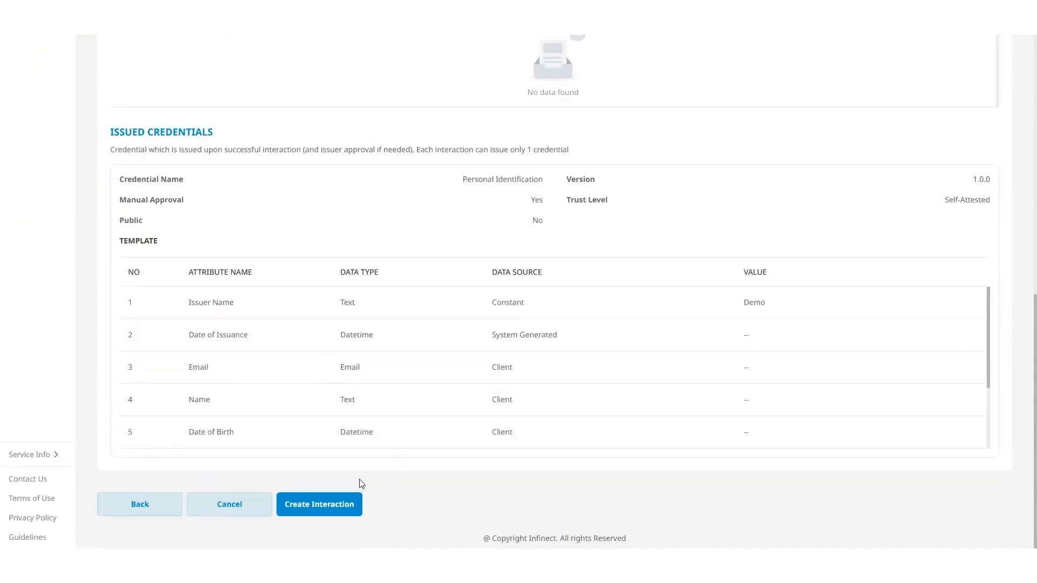
{"action": "left_click", "coordinate": [331, 502]}
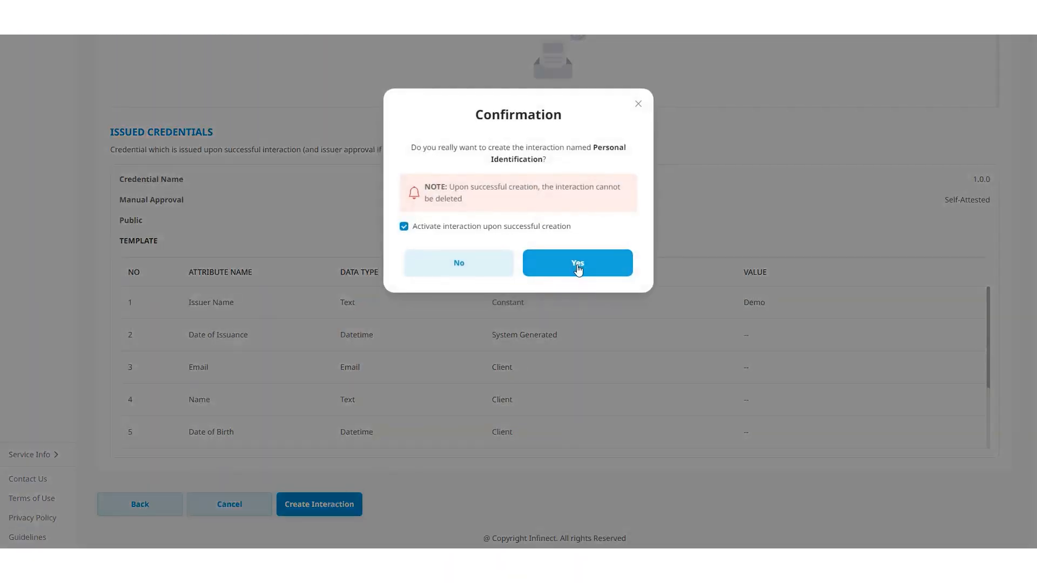
{"action": "left_click", "coordinate": [578, 268]}
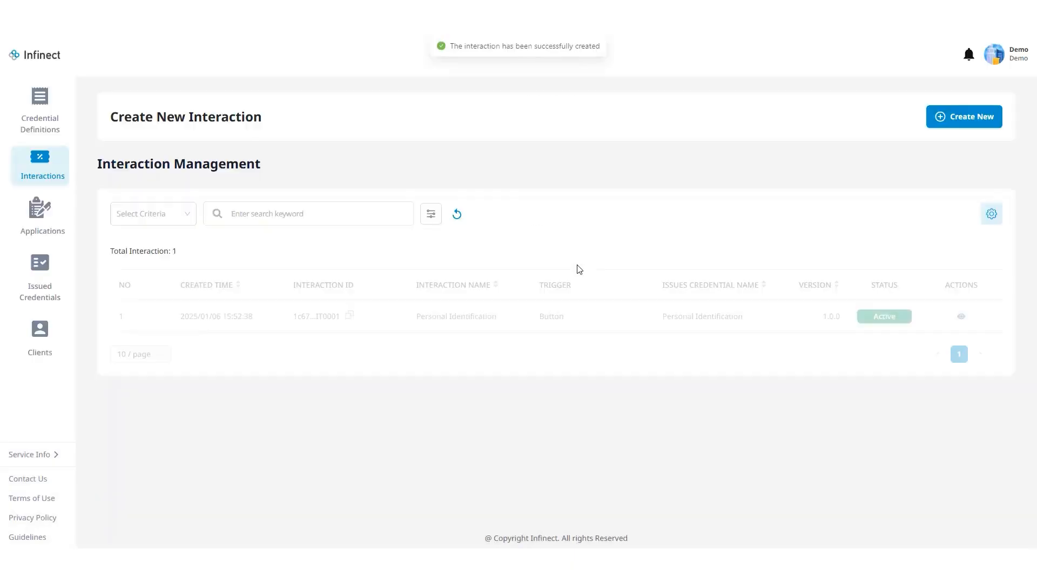
Start a new interaction named Driver License with the driver license logo and the description "Get Driver License", and proceed to its detailed settings.
{"action": "left_click", "coordinate": [965, 116]}
{"action": "left_click", "coordinate": [306, 328]}
{"action": "left_click", "coordinate": [634, 303]}
{"action": "type", "text": "Driver License"}
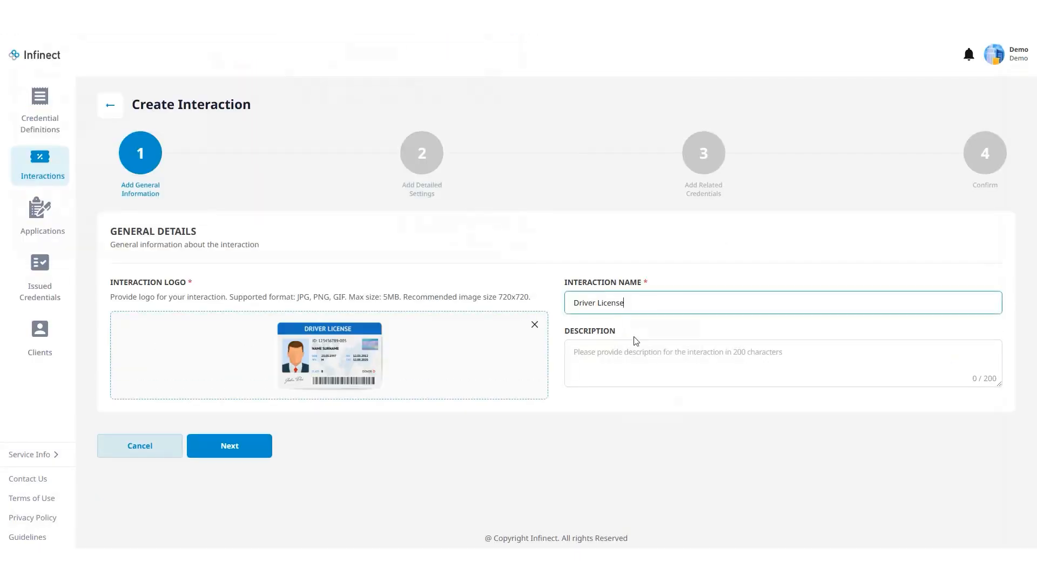
{"action": "left_click", "coordinate": [634, 352]}
{"action": "type", "text": "Get Driver License"}
{"action": "left_click", "coordinate": [235, 449]}
Set the Driver License interaction's trigger to Button and proceed to its related credentials.
{"action": "left_click", "coordinate": [240, 308]}
{"action": "left_click", "coordinate": [239, 344]}
{"action": "left_click", "coordinate": [238, 460]}
Add a required credential that clients must hold before initiating the Driver License interaction.
{"action": "scroll", "coordinate": [358, 363], "scroll_direction": "down", "scroll_amount": 1}
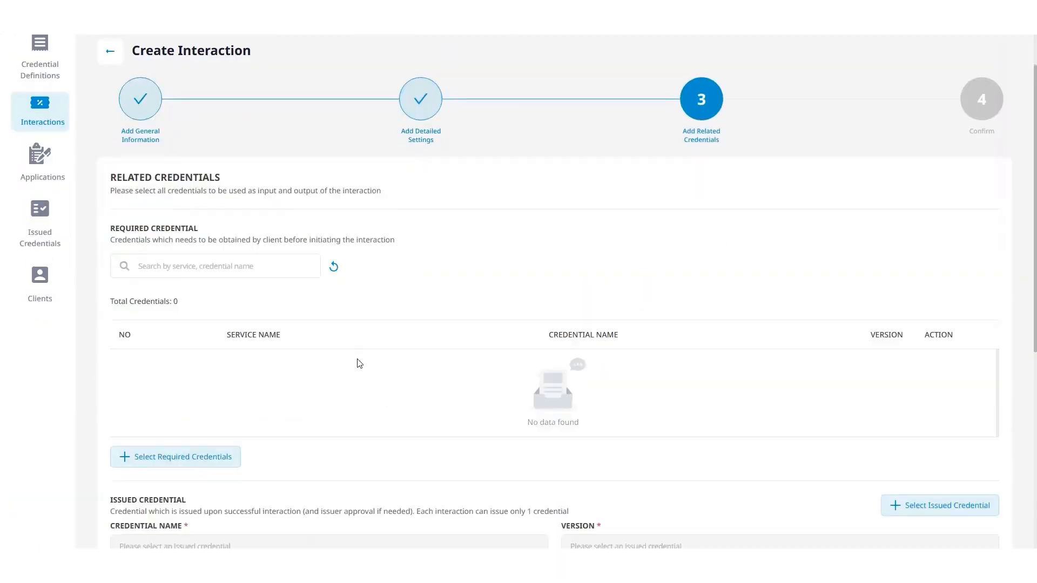
{"action": "left_click", "coordinate": [176, 457]}
{"action": "left_click", "coordinate": [301, 338]}
{"action": "left_click", "coordinate": [518, 466]}
Choose the Driver License credential, version 1.0.0, as the interaction's issued credential.
{"action": "scroll", "coordinate": [540, 377], "scroll_direction": "down", "scroll_amount": 2}
{"action": "left_click", "coordinate": [903, 349]}
{"action": "left_click", "coordinate": [301, 296]}
{"action": "left_click", "coordinate": [544, 403]}
Fill in the constant values of the Driver License credential's Skills and Position attributes, and proceed to the confirmation stage.
{"action": "scroll", "coordinate": [546, 389], "scroll_direction": "down", "scroll_amount": 6}
{"action": "left_click", "coordinate": [791, 393]}
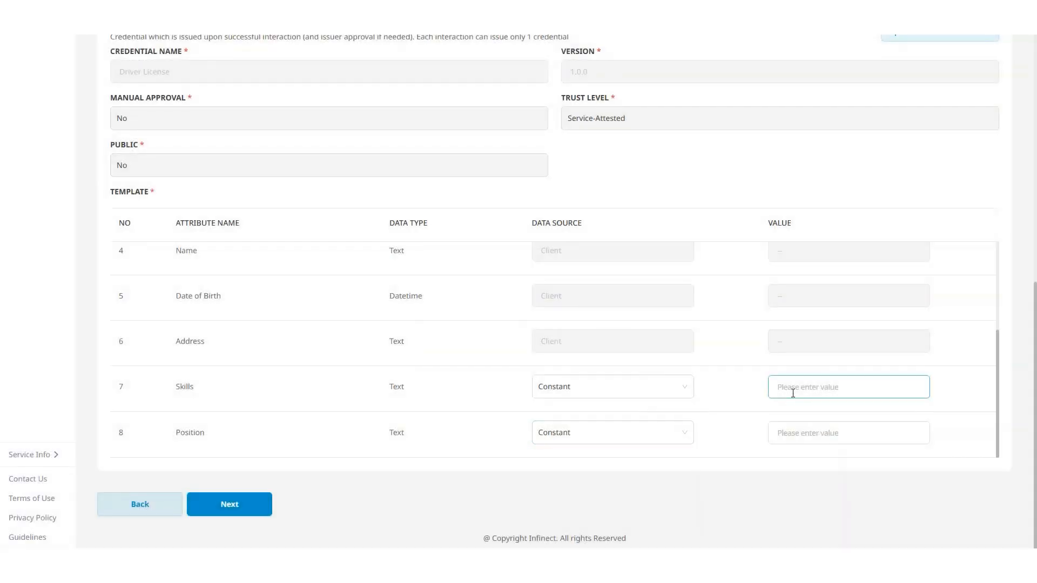
{"action": "left_click", "coordinate": [791, 433]}
{"action": "left_click", "coordinate": [232, 503]}
Review the related credentials of the Driver License interaction and create it.
{"action": "left_click", "coordinate": [223, 415]}
{"action": "scroll", "coordinate": [312, 390], "scroll_direction": "down", "scroll_amount": 8}
{"action": "left_click", "coordinate": [328, 506]}
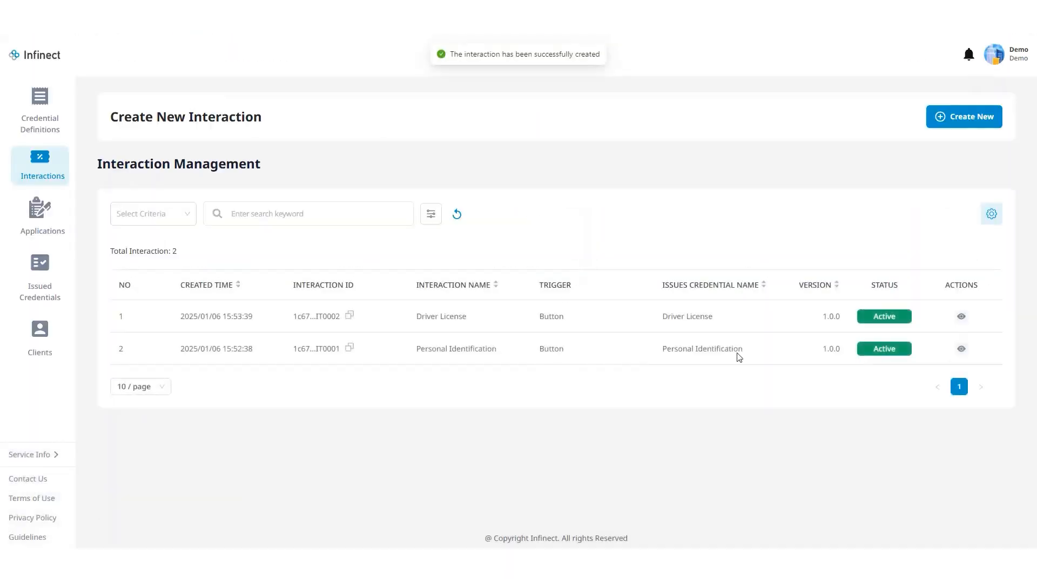
Start a new interaction named Toeic 500 with the TOEIC logo and the description "GEt Toeic 500 cred", and proceed to its detailed settings.
{"action": "left_click", "coordinate": [965, 116]}
{"action": "left_click", "coordinate": [278, 331]}
{"action": "double_click", "coordinate": [488, 100]}
{"action": "left_click", "coordinate": [610, 303]}
{"action": "type", "text": "Toeic 500"}
{"action": "left_click", "coordinate": [610, 358]}
{"action": "type", "text": "GEt"}
{"action": "left_click", "coordinate": [229, 438]}
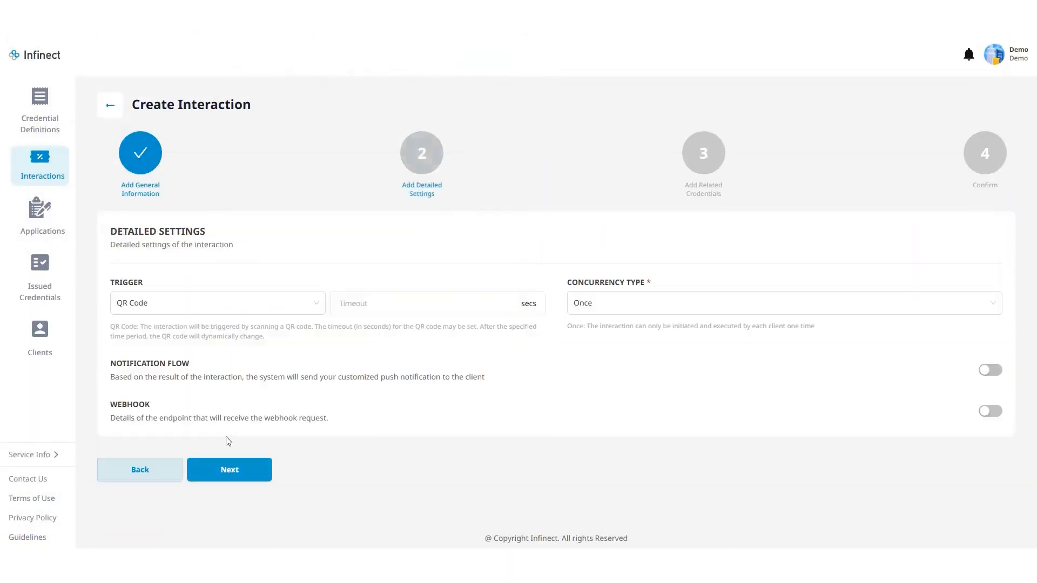
Set a QR Code trigger with a 120-second timeout and the Sequenced concurrency type, and proceed to the related credentials.
{"action": "left_click", "coordinate": [216, 303]}
{"action": "left_click", "coordinate": [142, 330]}
{"action": "left_click", "coordinate": [446, 303]}
{"action": "type", "text": "120"}
{"action": "left_click", "coordinate": [604, 304]}
{"action": "left_click", "coordinate": [599, 346]}
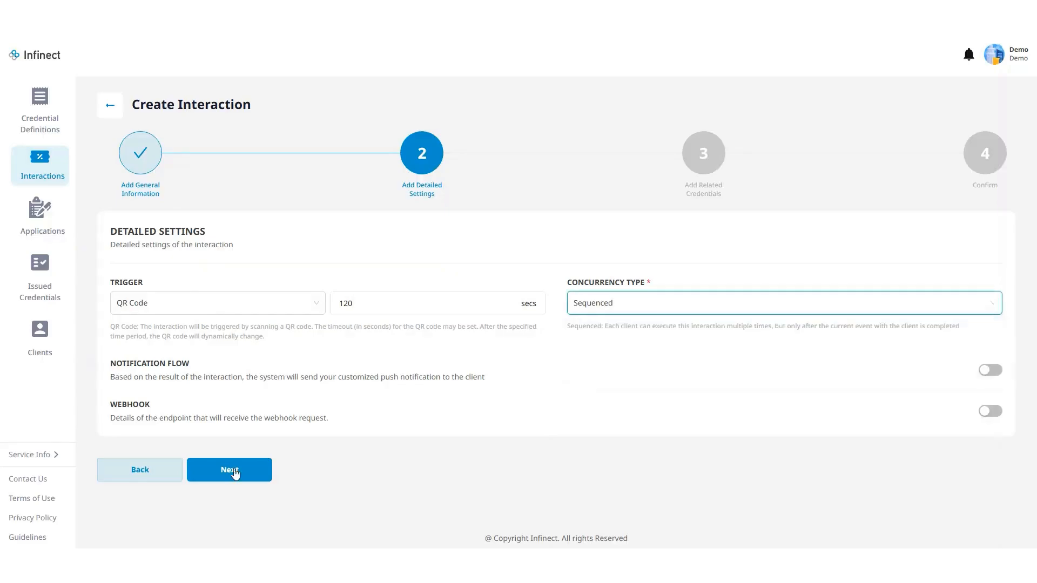
{"action": "left_click", "coordinate": [236, 472]}
Choose the Toeic 500 credential as the issued credential and enter 500 as its attribute's constant value.
{"action": "left_click", "coordinate": [905, 402]}
{"action": "left_click", "coordinate": [545, 418]}
{"action": "scroll", "coordinate": [545, 418], "scroll_direction": "down", "scroll_amount": 8}
{"action": "left_click", "coordinate": [791, 389]}
{"action": "type", "text": "500"}
Proceed to the confirmation stage and create the Toeic 500 interaction, activated upon successful creation.
{"action": "left_click", "coordinate": [229, 503]}
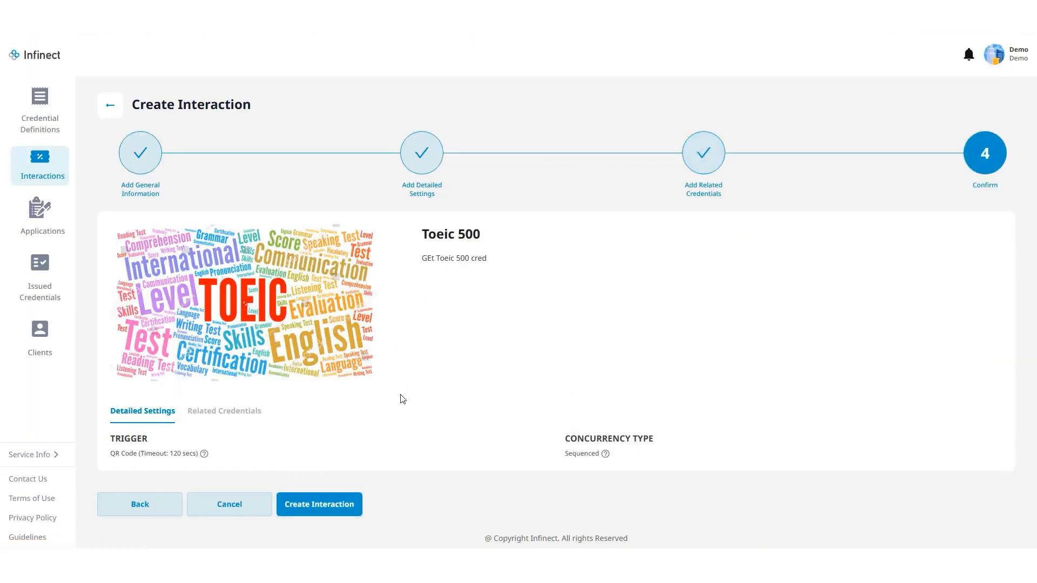
{"action": "left_click", "coordinate": [342, 503]}
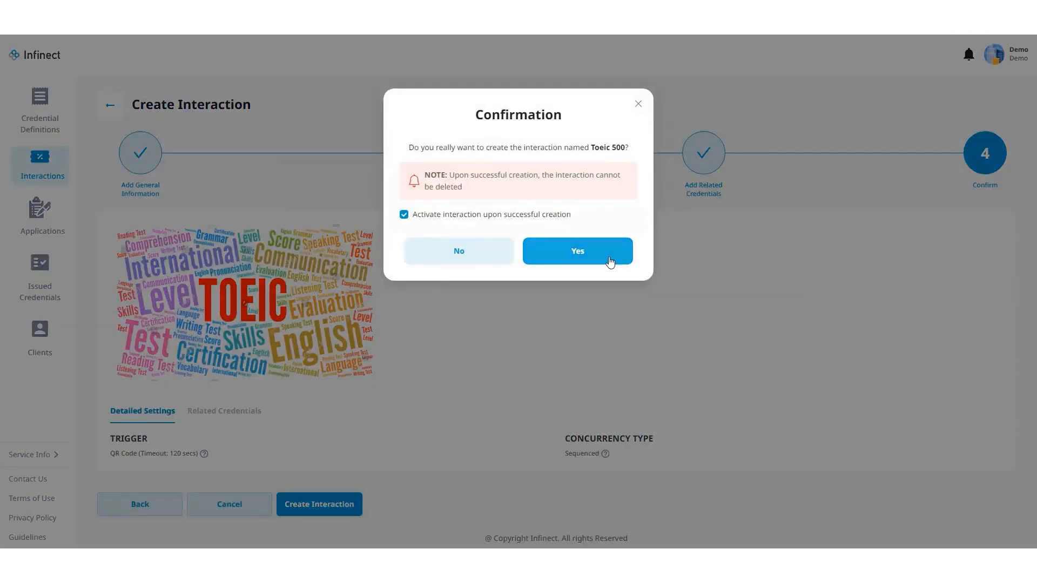
{"action": "left_click", "coordinate": [609, 262]}
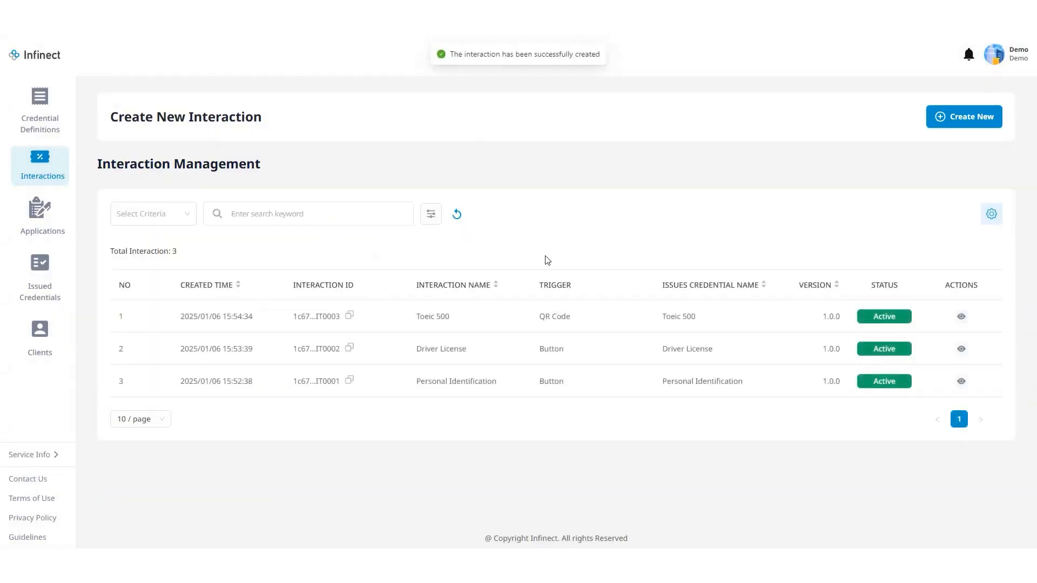
Open the application list and bring up the mirrored phone screen showing the client's wallet app.
{"action": "left_click", "coordinate": [40, 213]}
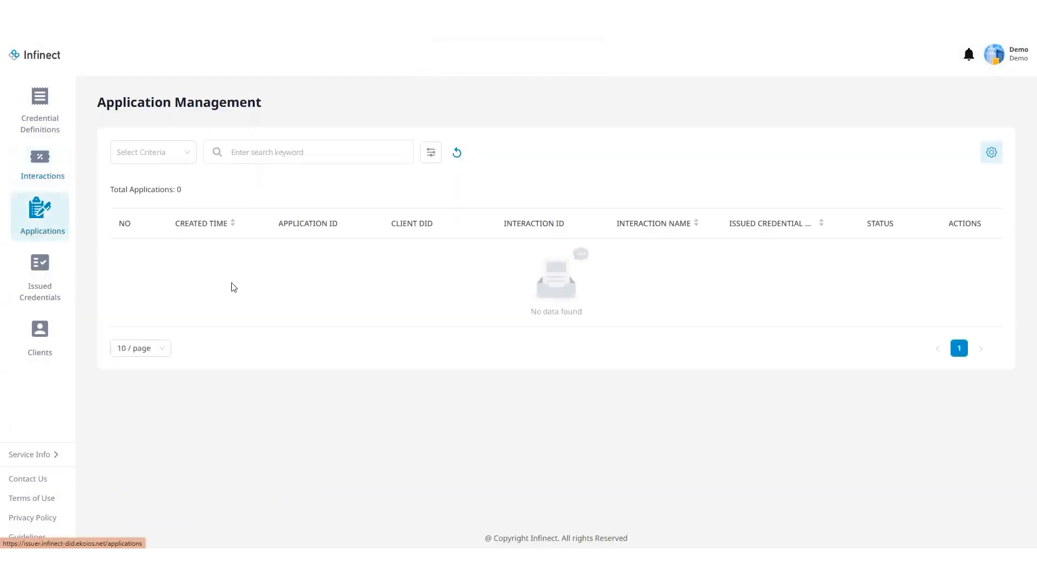
{"action": "left_click", "coordinate": [751, 563]}
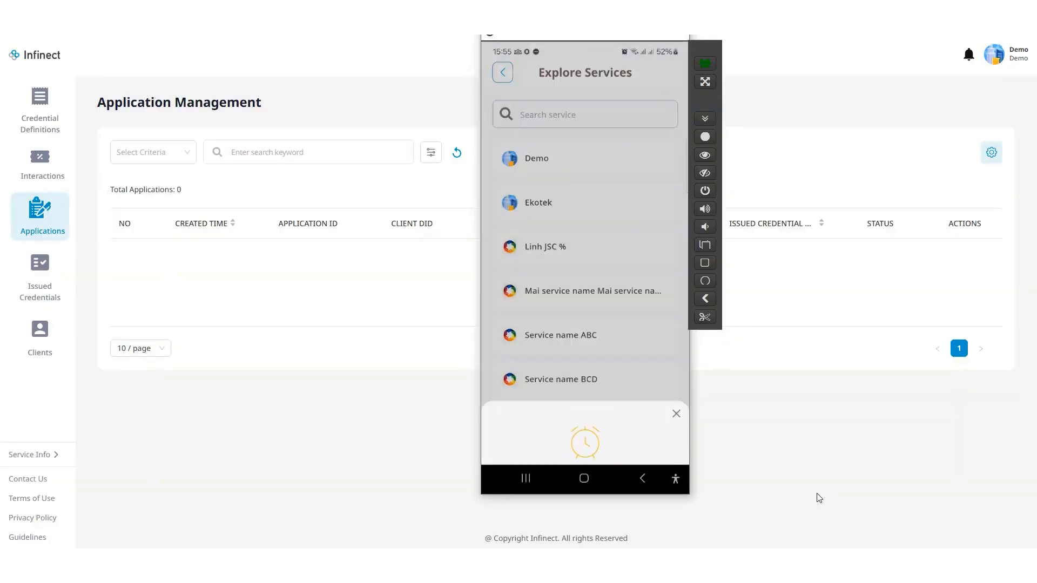
Return to the Infinect portal, reload the application list, and examine the details of the Personal Identification application in review.
{"action": "left_click", "coordinate": [348, 358]}
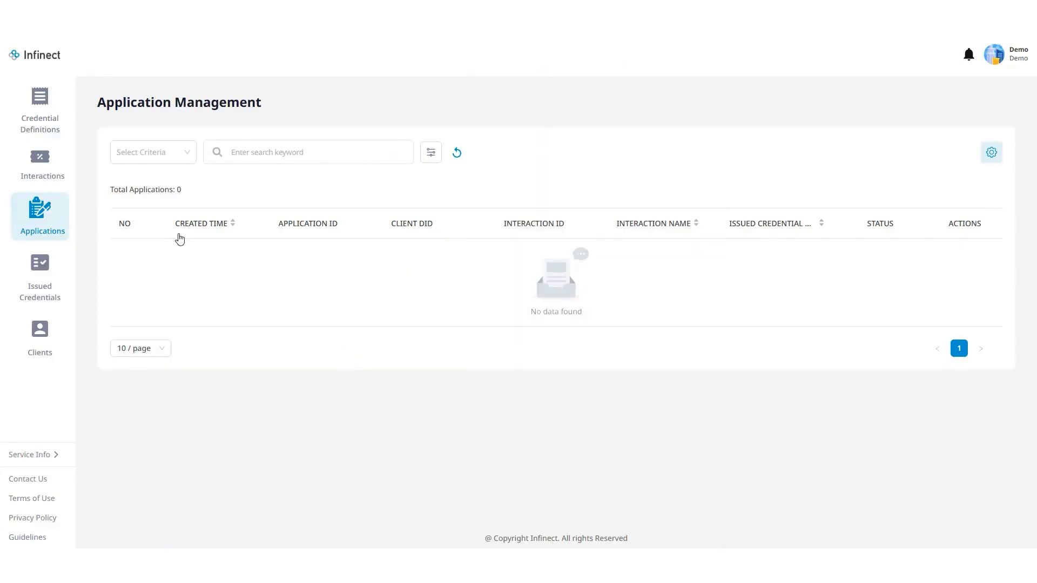
{"action": "left_click", "coordinate": [49, 170]}
{"action": "left_click", "coordinate": [42, 211]}
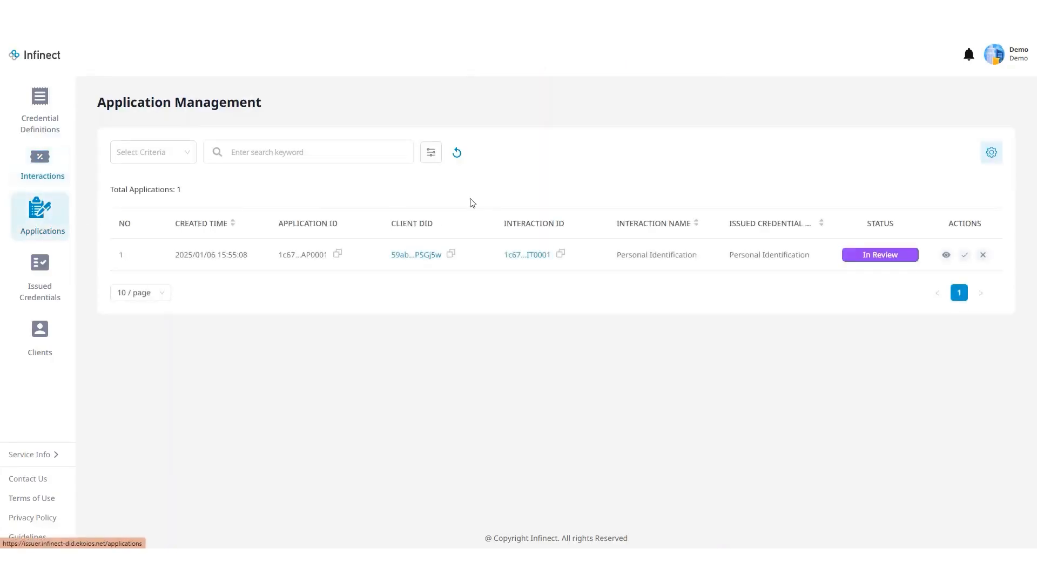
{"action": "left_click", "coordinate": [945, 255]}
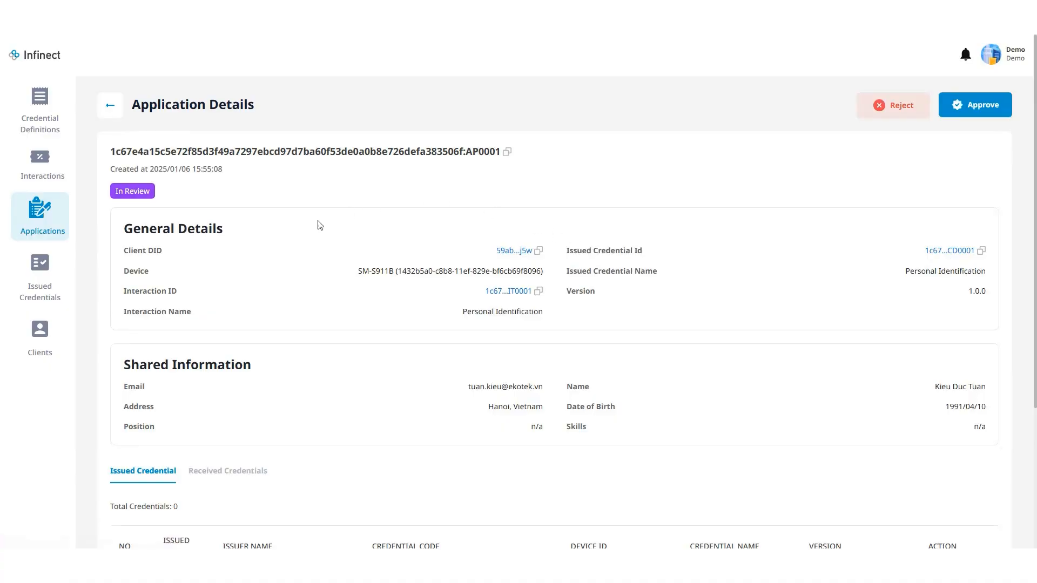
{"action": "scroll", "coordinate": [400, 290], "scroll_direction": "down", "scroll_amount": 2}
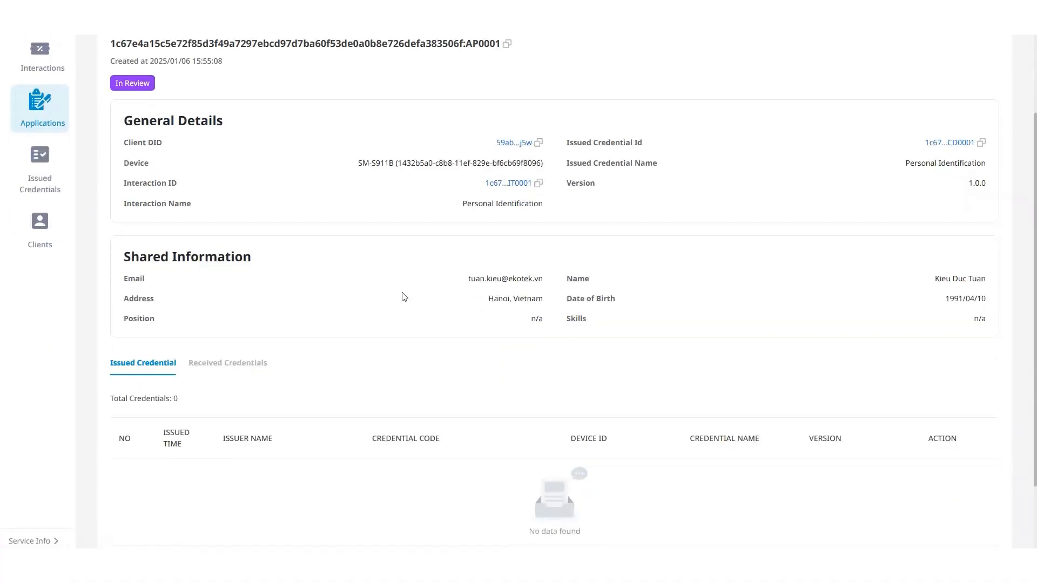
{"action": "scroll", "coordinate": [404, 297], "scroll_direction": "up", "scroll_amount": 2}
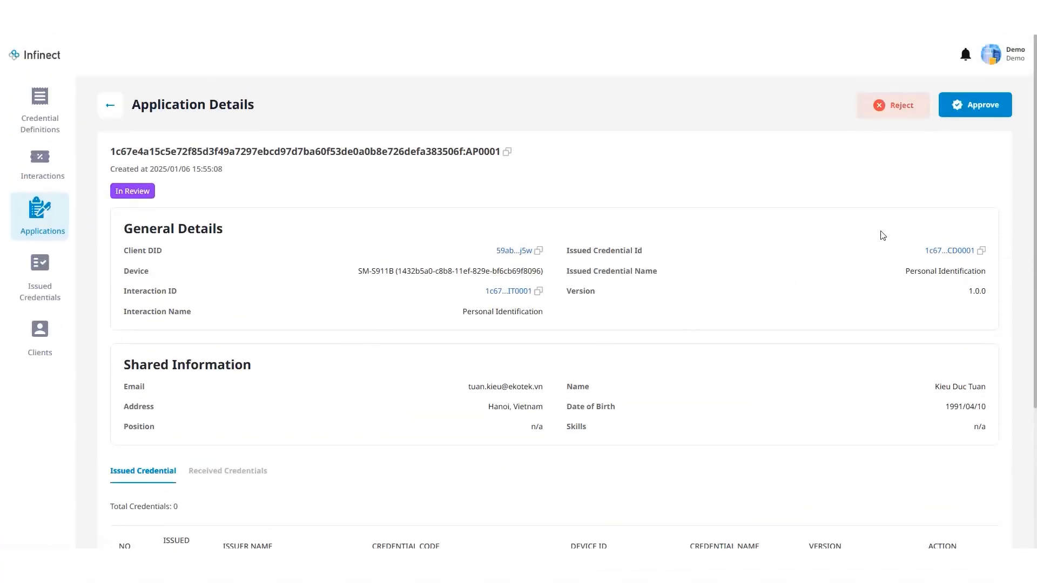
Approve the Personal Identification application and issue its version 1.0.0 credential to the client.
{"action": "left_click", "coordinate": [975, 110]}
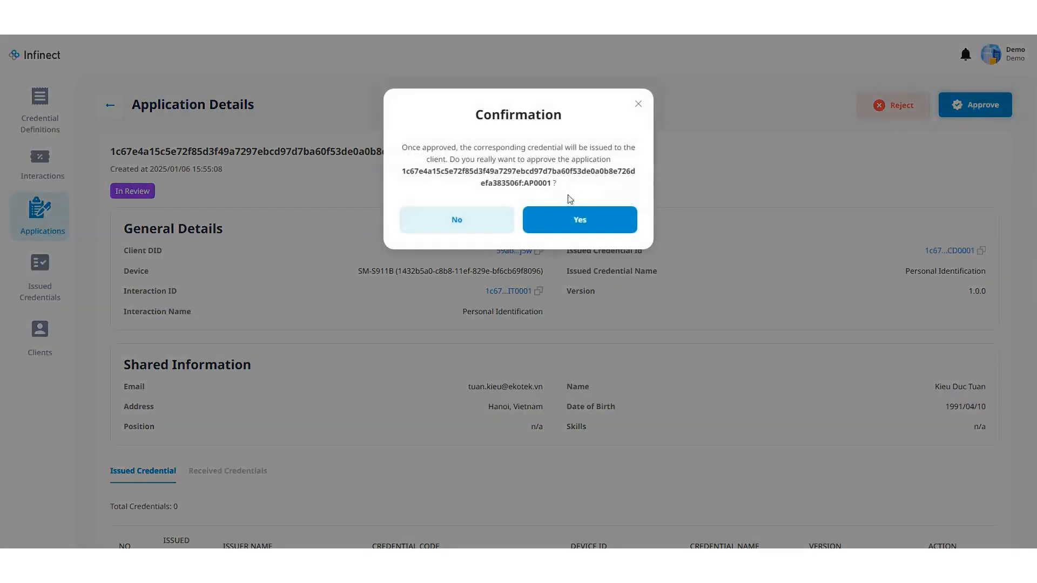
{"action": "left_click", "coordinate": [568, 224]}
{"action": "scroll", "coordinate": [568, 232], "scroll_direction": "down", "scroll_amount": 3}
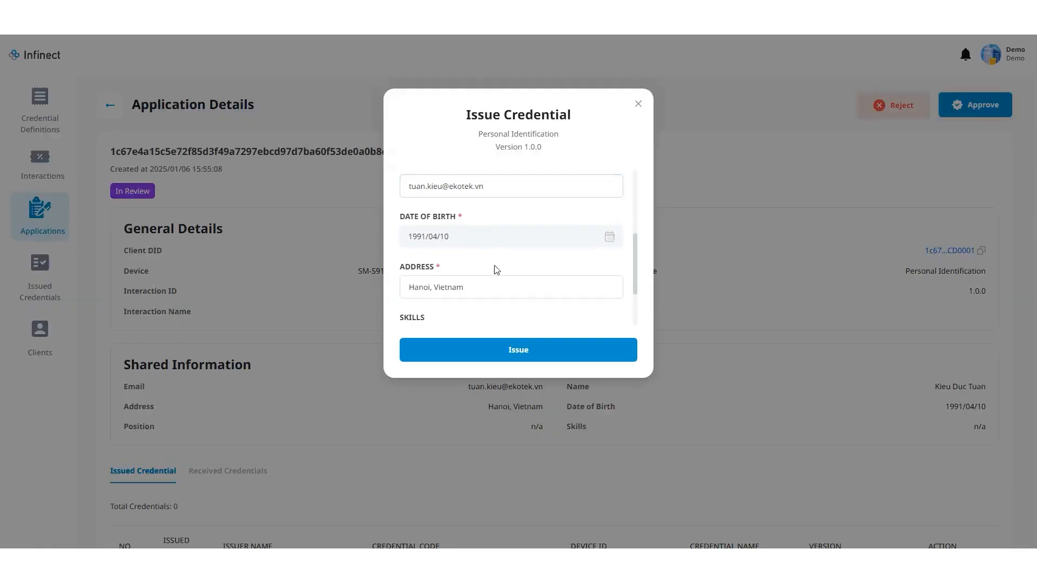
{"action": "scroll", "coordinate": [483, 275], "scroll_direction": "down", "scroll_amount": 2}
{"action": "left_click", "coordinate": [534, 359]}
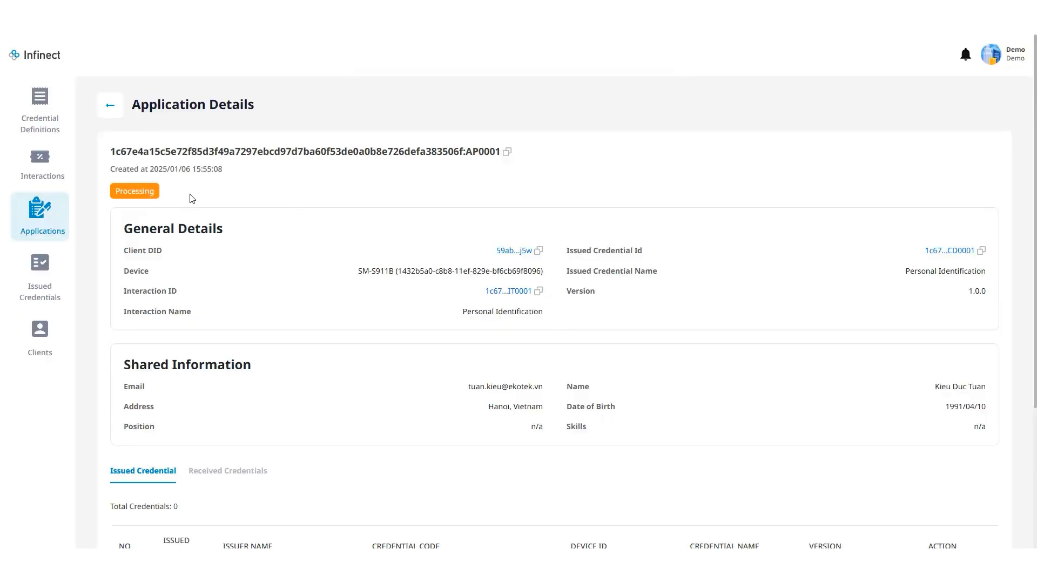
Go back to the application list and reopen the approved application to check its status and issued credential.
{"action": "left_click", "coordinate": [110, 105]}
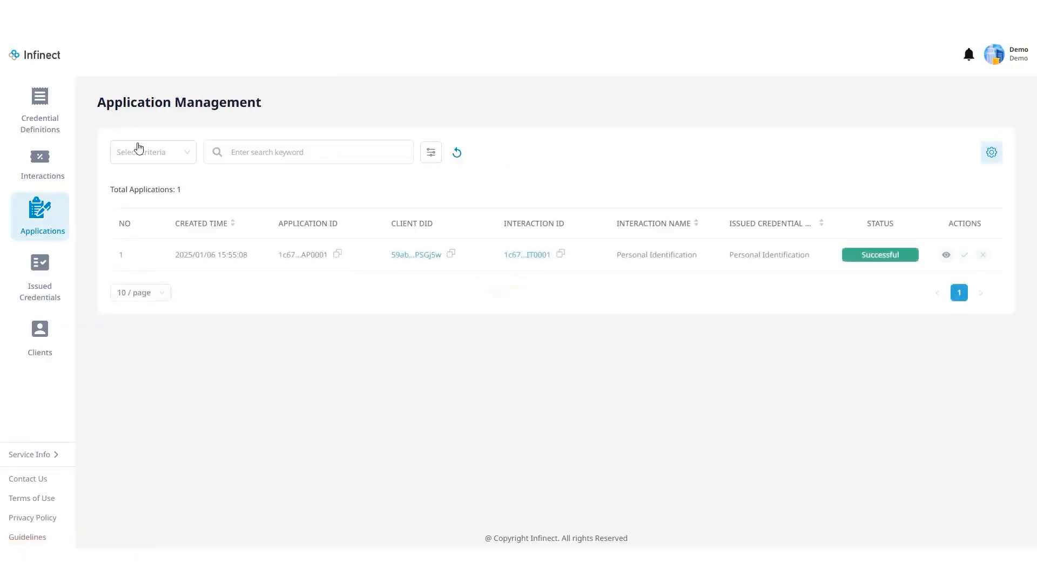
{"action": "left_click", "coordinate": [944, 254]}
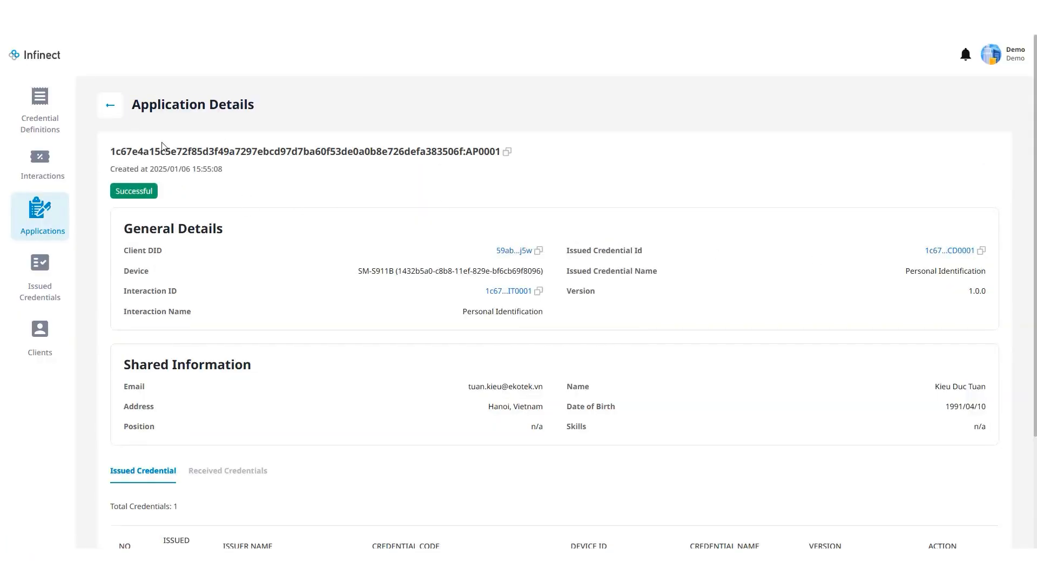
{"action": "scroll", "coordinate": [506, 319], "scroll_direction": "down", "scroll_amount": 3}
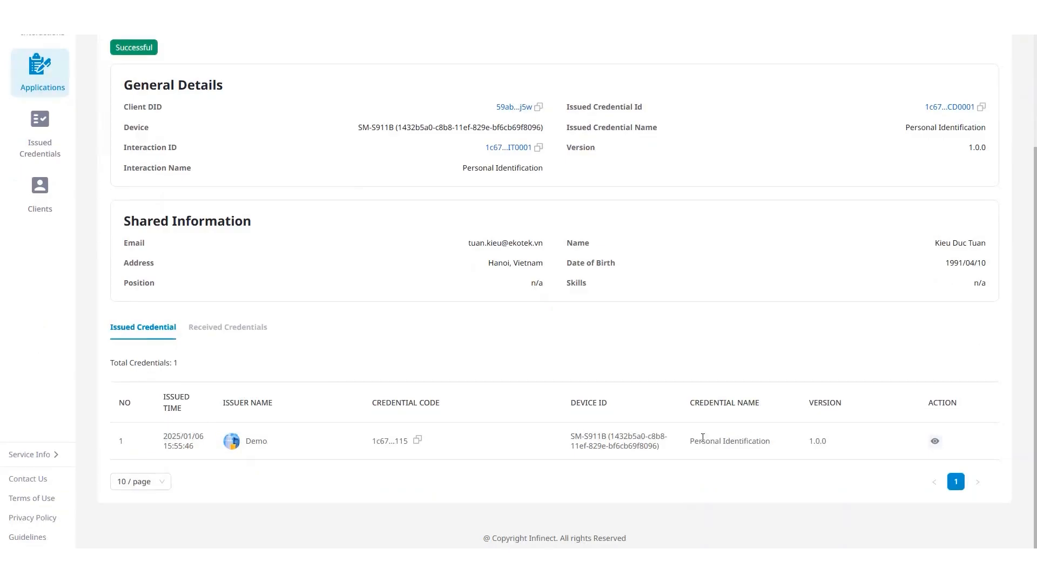
{"action": "scroll", "coordinate": [352, 312], "scroll_direction": "up", "scroll_amount": 2}
Open the issued credentials list and examine the Personal Identification credential's general details and content.
{"action": "left_click", "coordinate": [49, 240]}
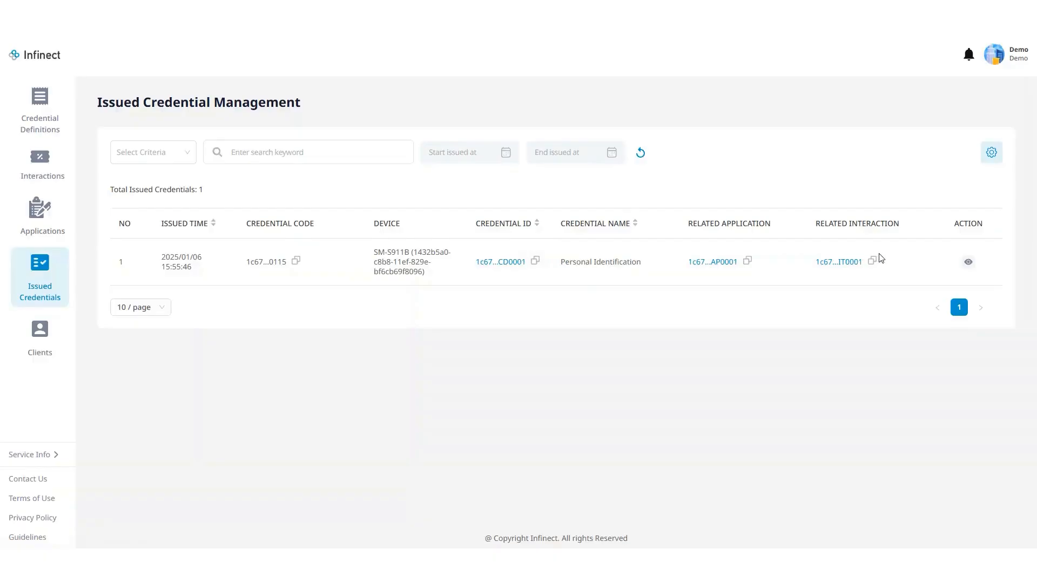
{"action": "left_click", "coordinate": [961, 263]}
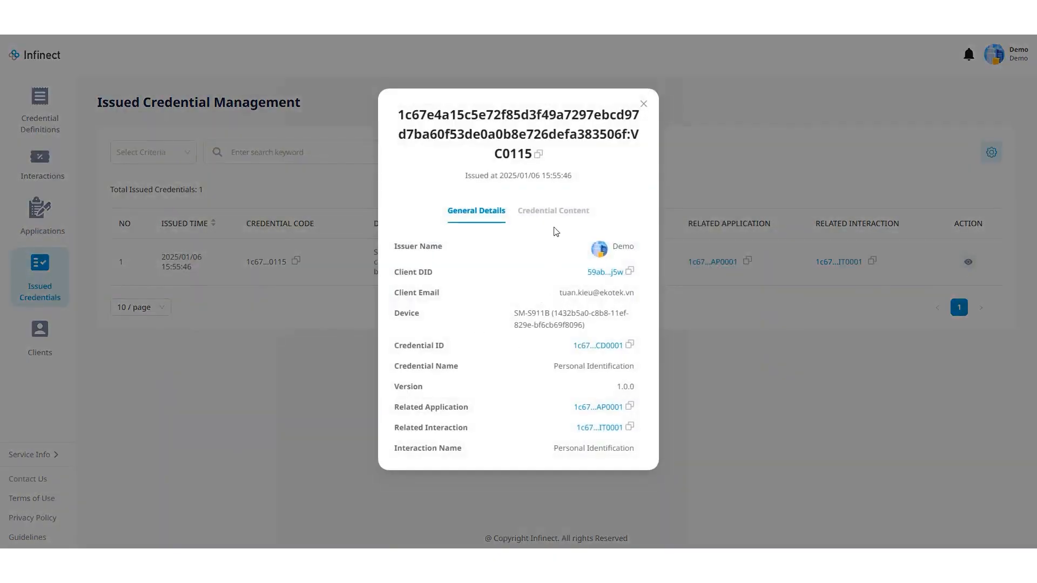
{"action": "left_click", "coordinate": [550, 213]}
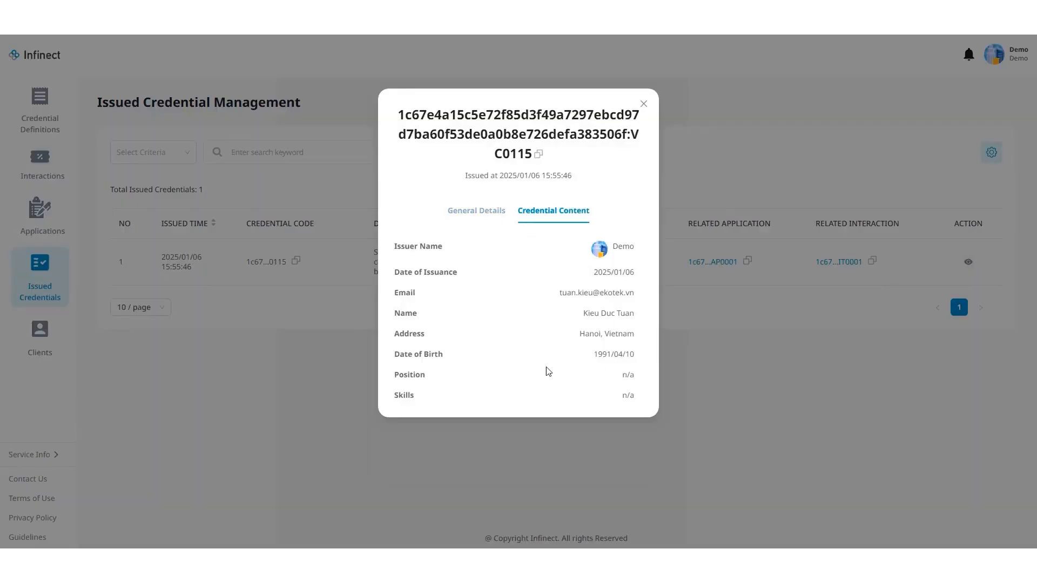
Copy the client's e-mail from the credential content and search the issued credentials for it by Client Email.
{"action": "left_click_drag", "start_coordinate": [561, 296], "coordinate": [635, 294]}
{"action": "key", "text": "ctrl+c"}
{"action": "left_click", "coordinate": [686, 170]}
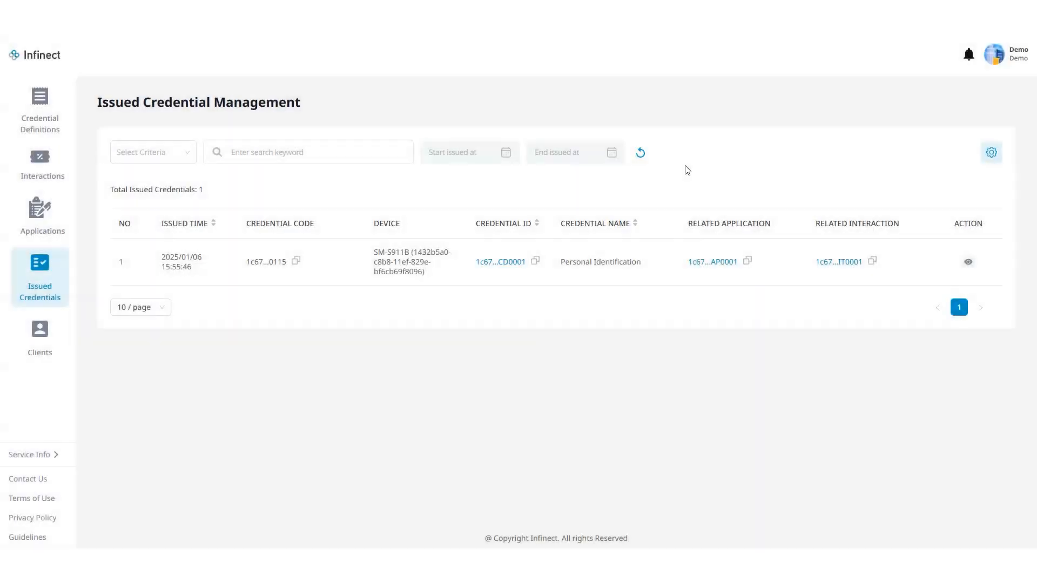
{"action": "left_click", "coordinate": [195, 160]}
{"action": "left_click", "coordinate": [146, 211]}
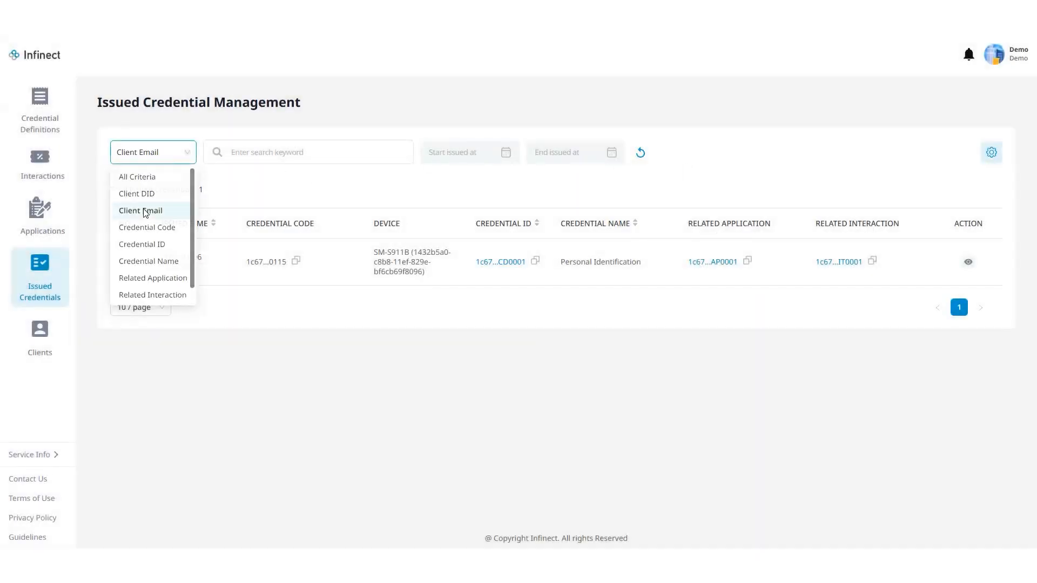
{"action": "left_click", "coordinate": [281, 154]}
{"action": "key", "text": "ctrl+v"}
{"action": "left_click", "coordinate": [354, 304]}
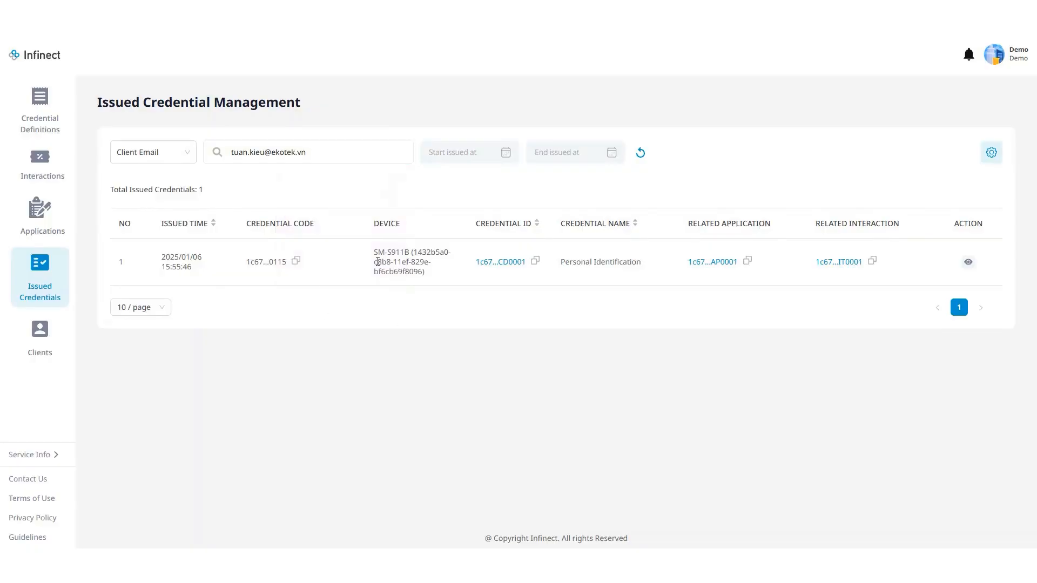
Search the issued credentials by Client Email again with the address's domain part replaced by 1234.
{"action": "left_click", "coordinate": [313, 153]}
{"action": "key", "text": "ctrl+shift+Left"}
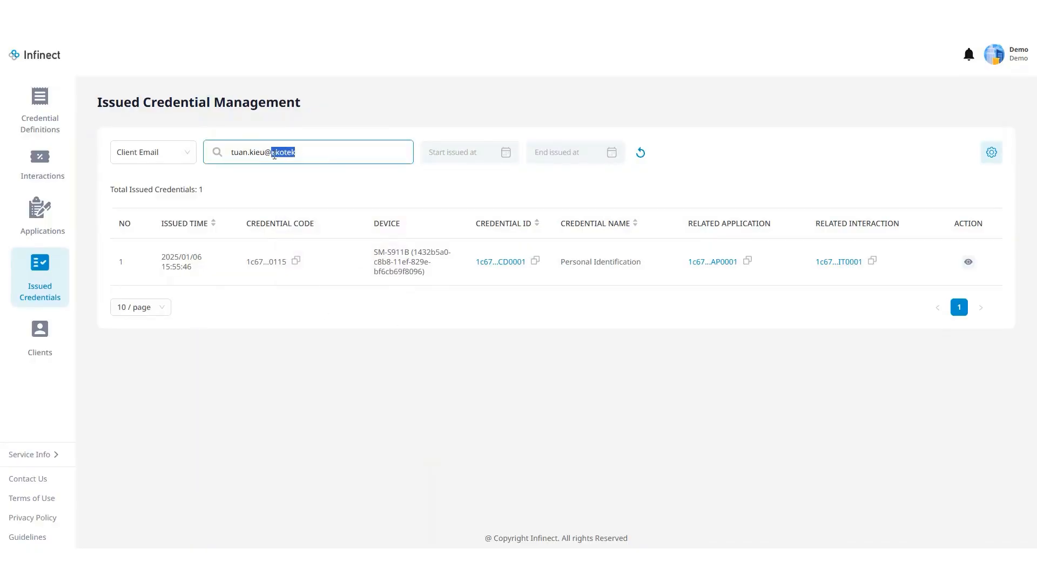
{"action": "key", "text": "shift+Left"}
{"action": "type", "text": "1234"}
{"action": "left_click", "coordinate": [264, 89]}
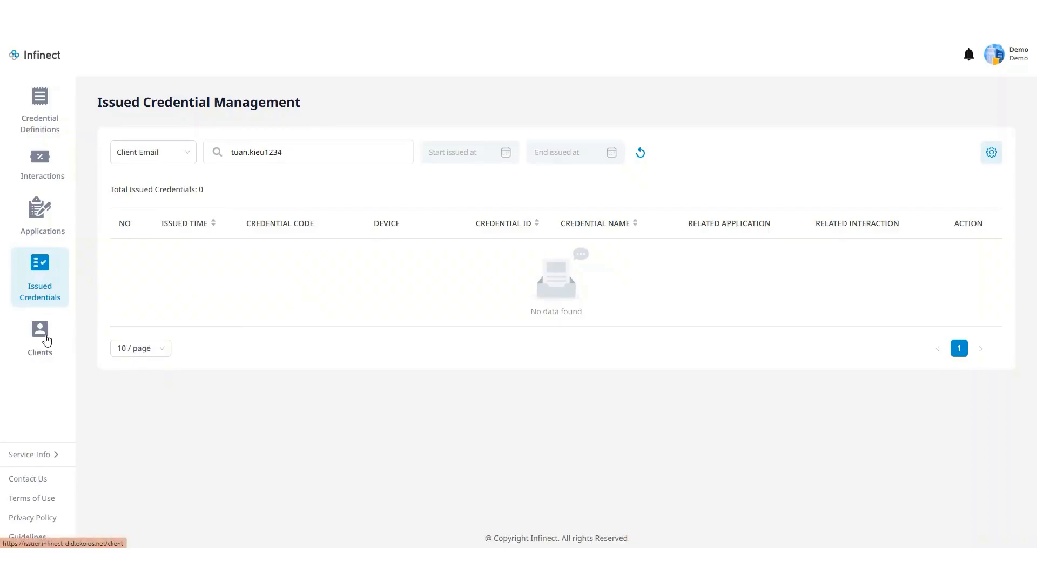
Open the only client's details from the client list and examine the issued credentials and applications.
{"action": "left_click", "coordinate": [47, 340]}
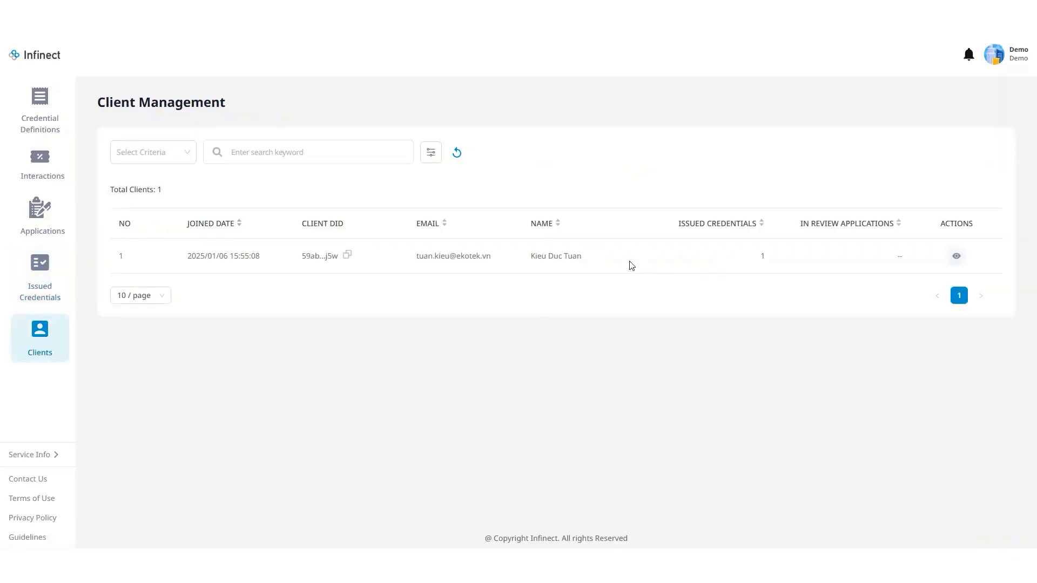
{"action": "left_click", "coordinate": [956, 256]}
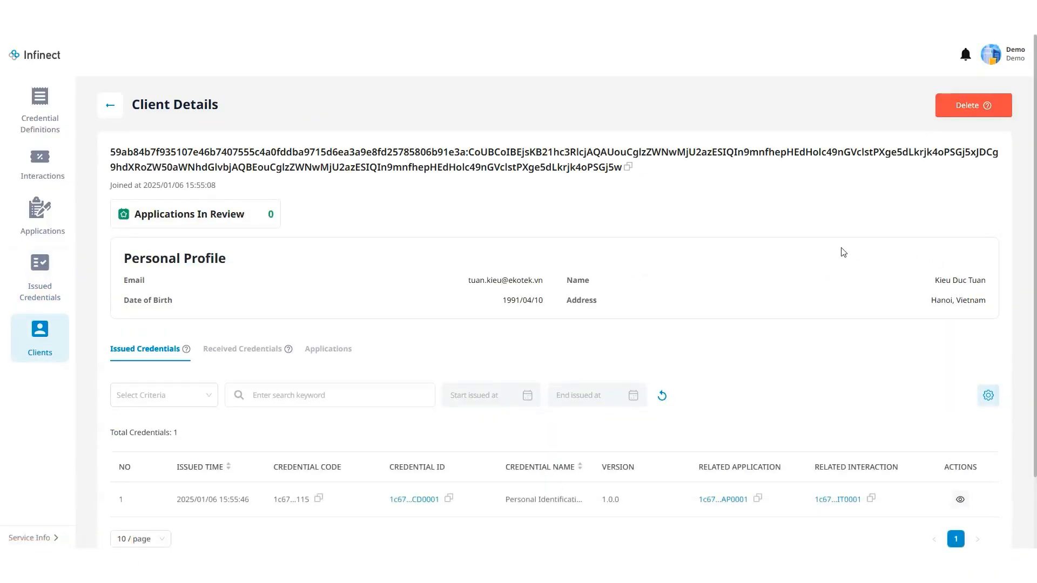
{"action": "scroll", "coordinate": [550, 292], "scroll_direction": "down", "scroll_amount": 2}
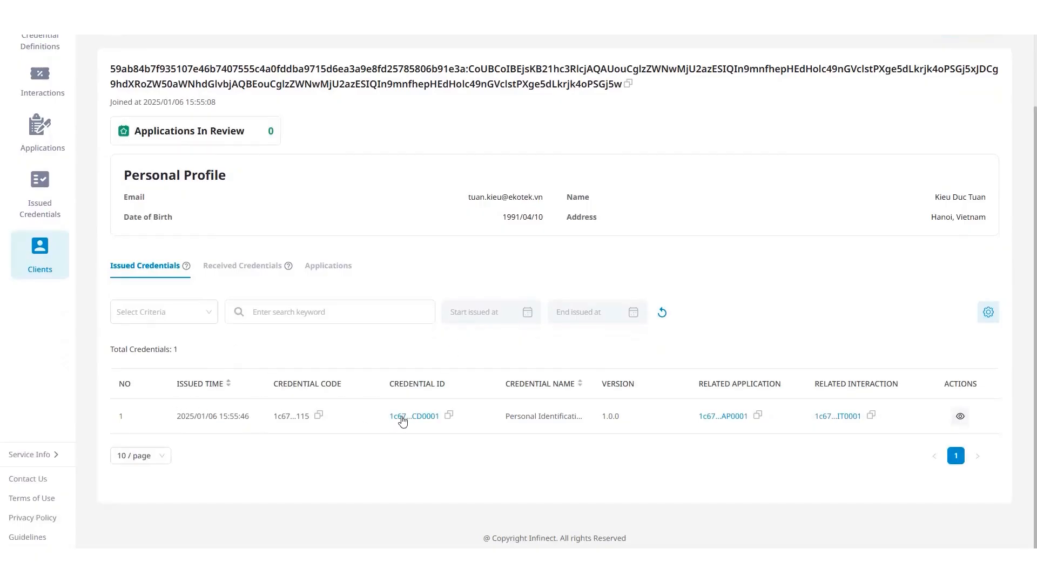
{"action": "left_click", "coordinate": [330, 267]}
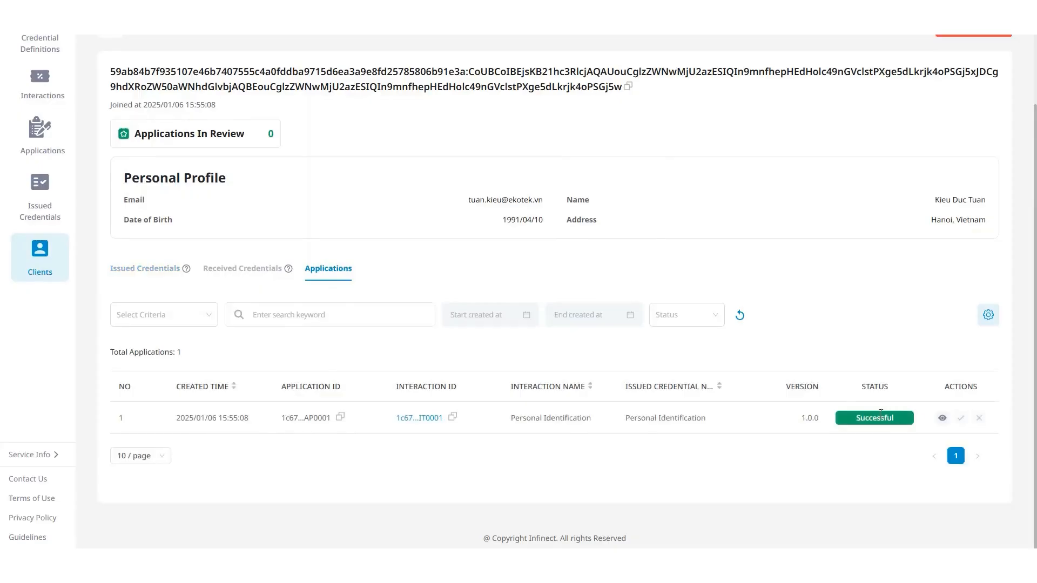
{"action": "scroll", "coordinate": [332, 378], "scroll_direction": "up", "scroll_amount": 3}
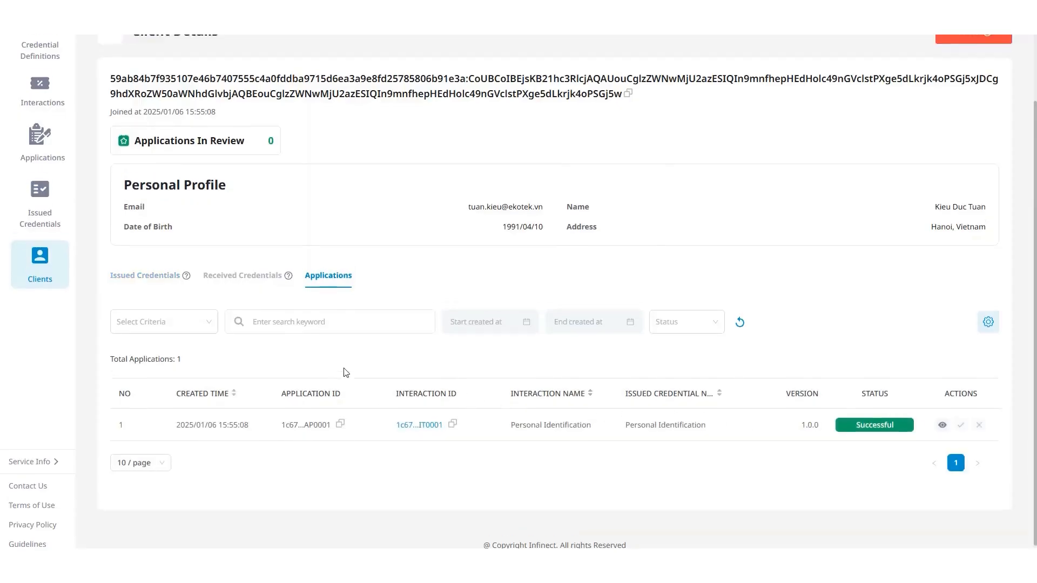